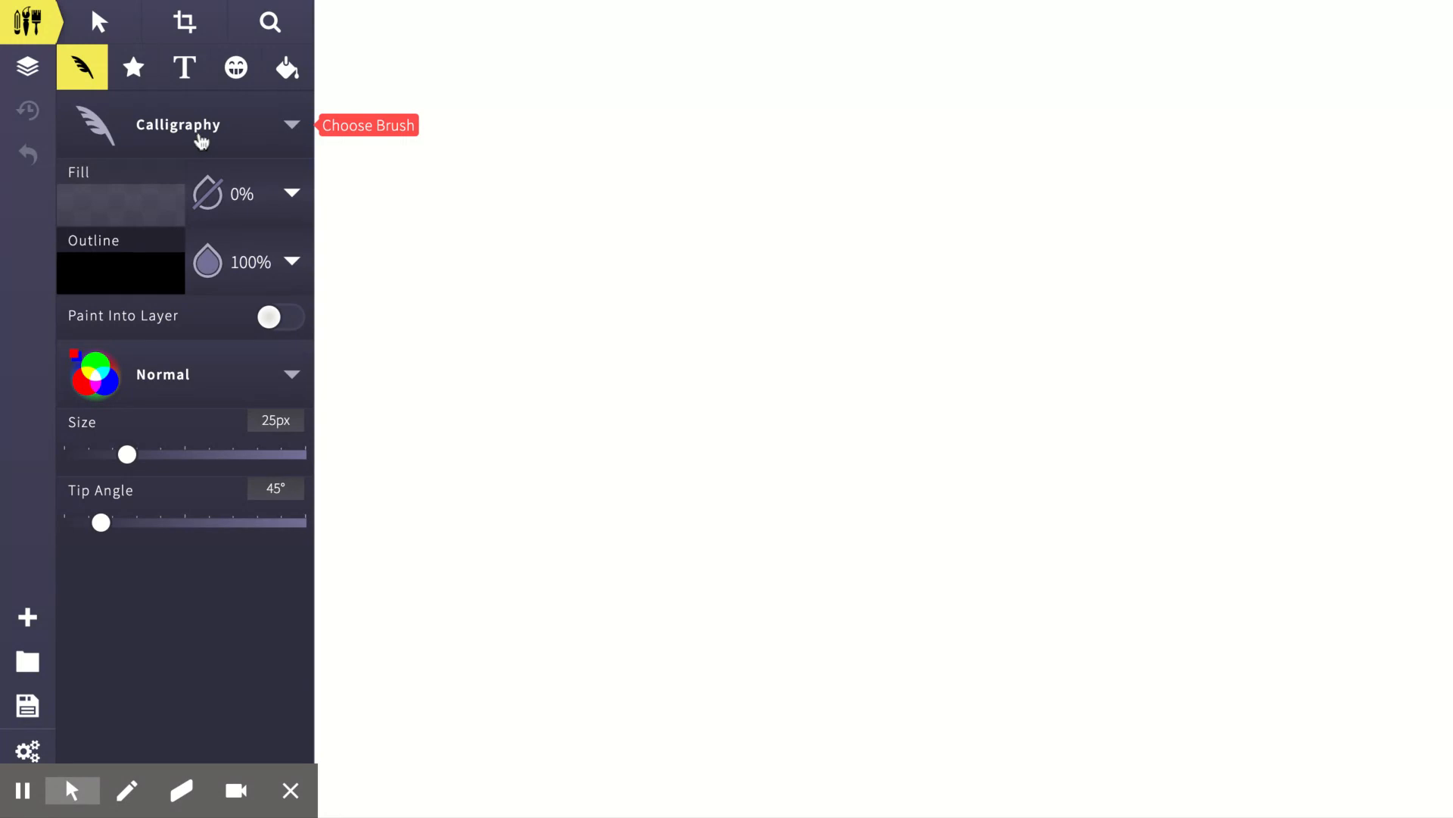
Choose the Paintbrush and set its outline to the light turquoise colour 72e1e5
left_click(291, 130)
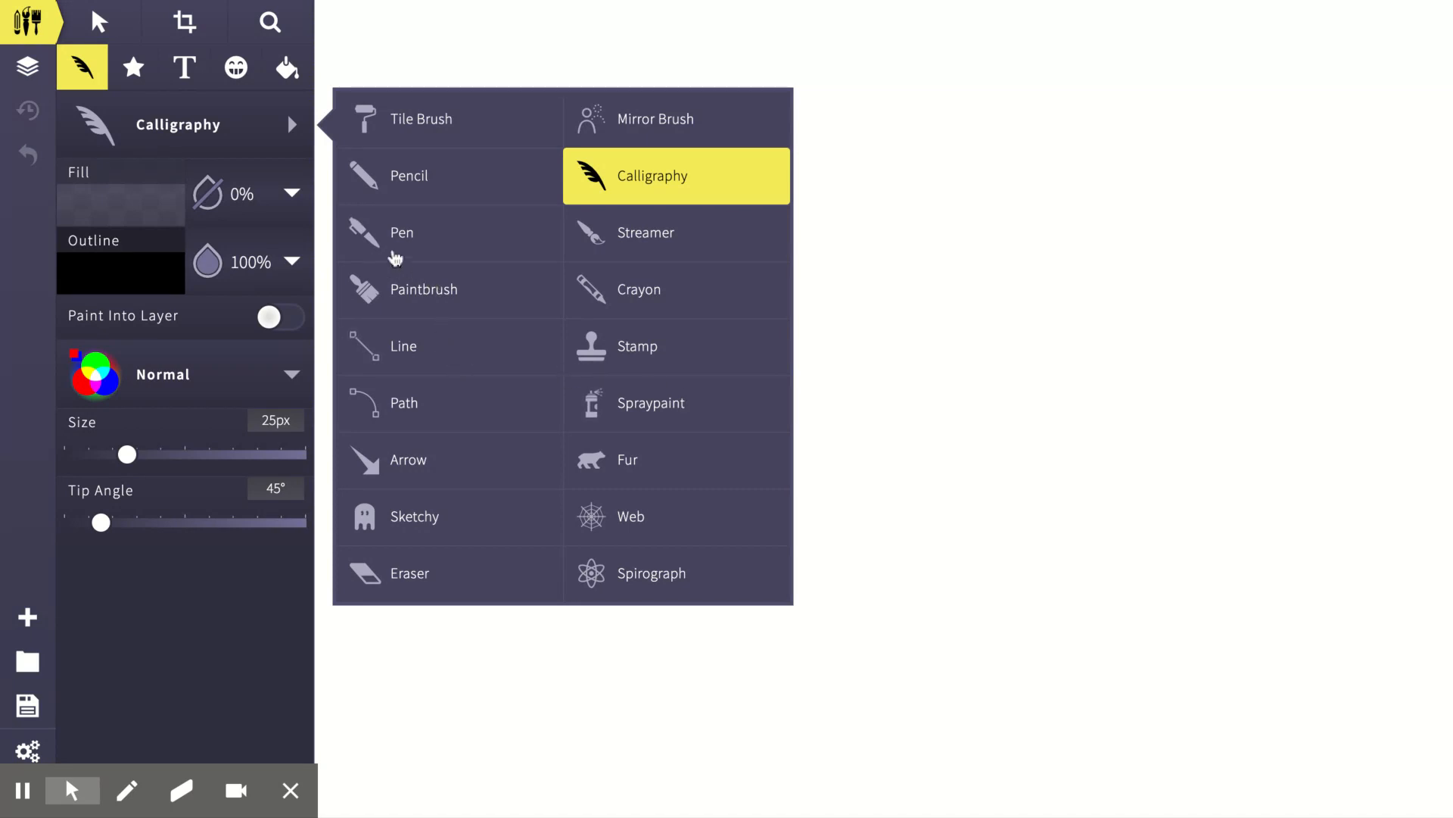
left_click(410, 286)
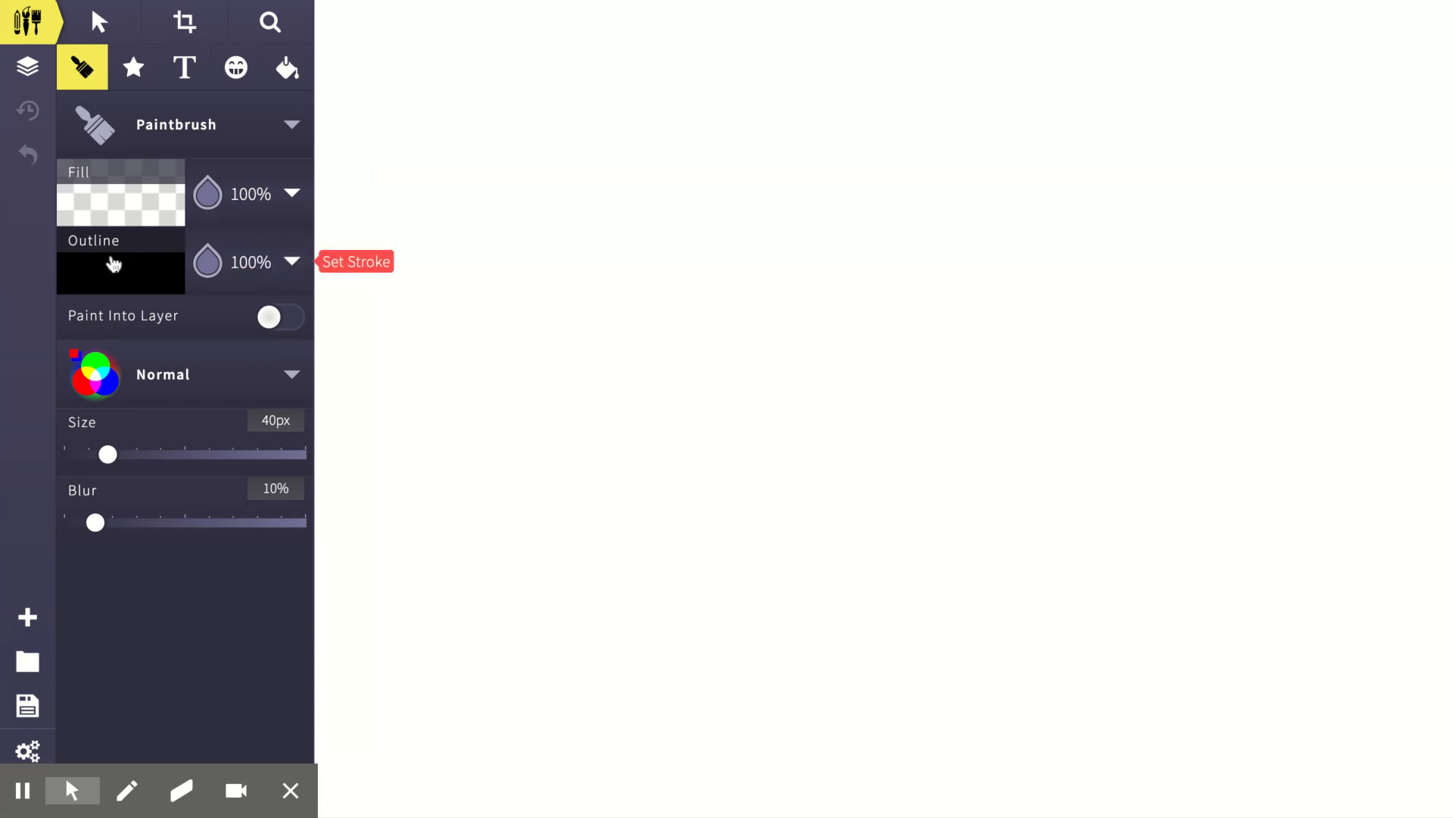
left_click(292, 264)
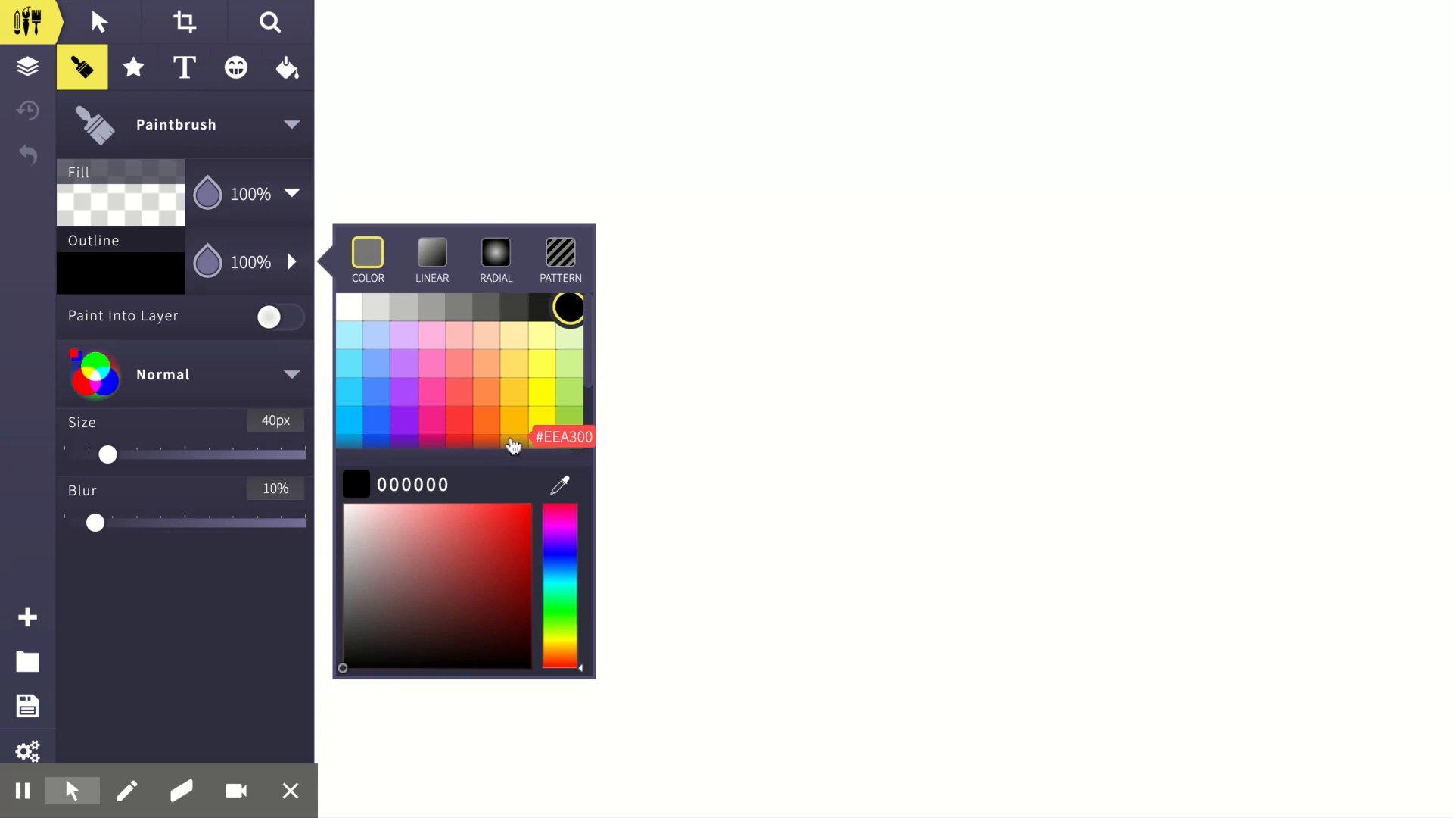
left_click(460, 420)
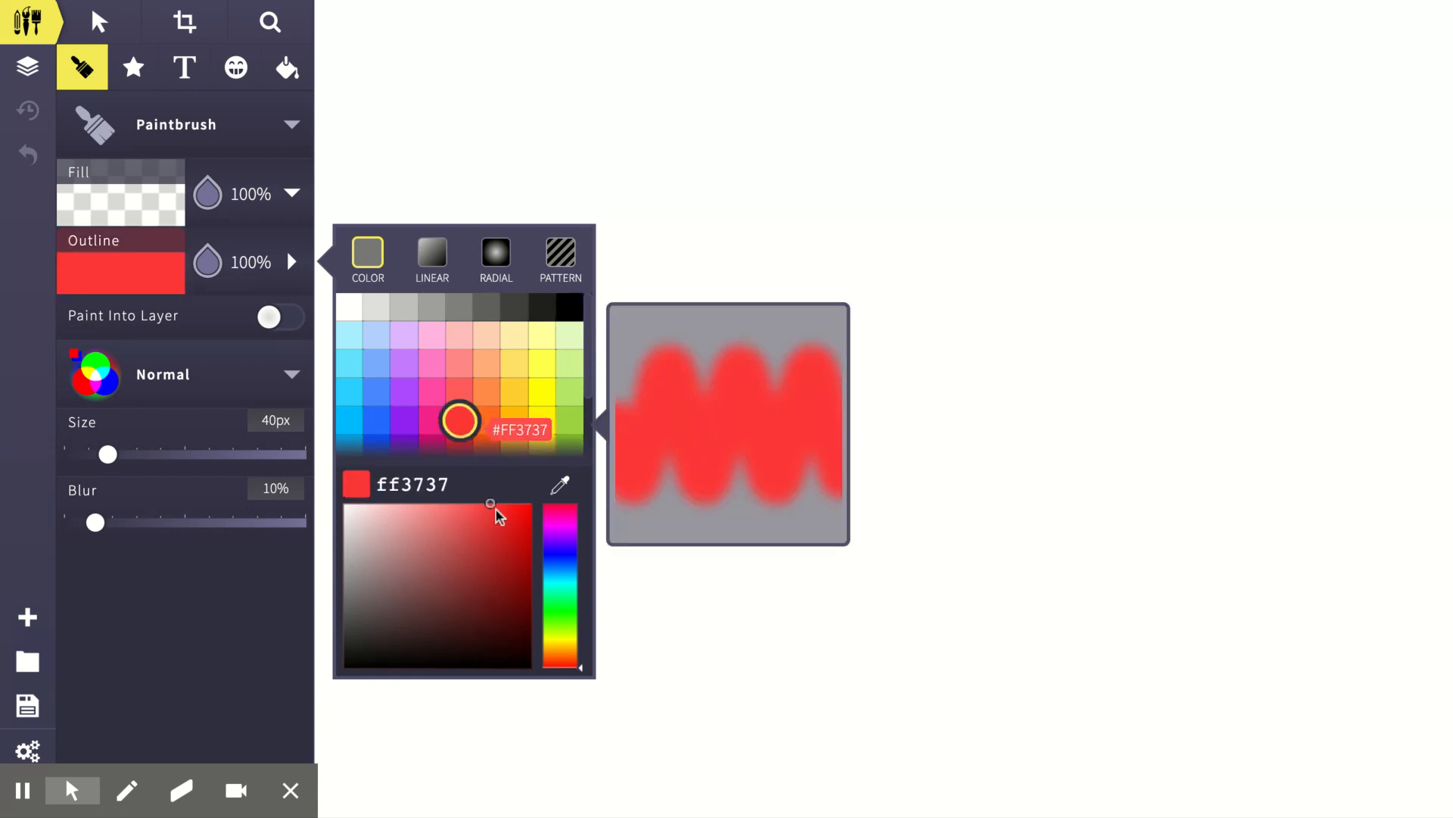
left_click(501, 522)
mouse_move(503, 526)
left_mouse_down()
mouse_move(380, 532)
mouse_move(457, 558)
mouse_move(484, 603)
left_mouse_up()
left_click(578, 562)
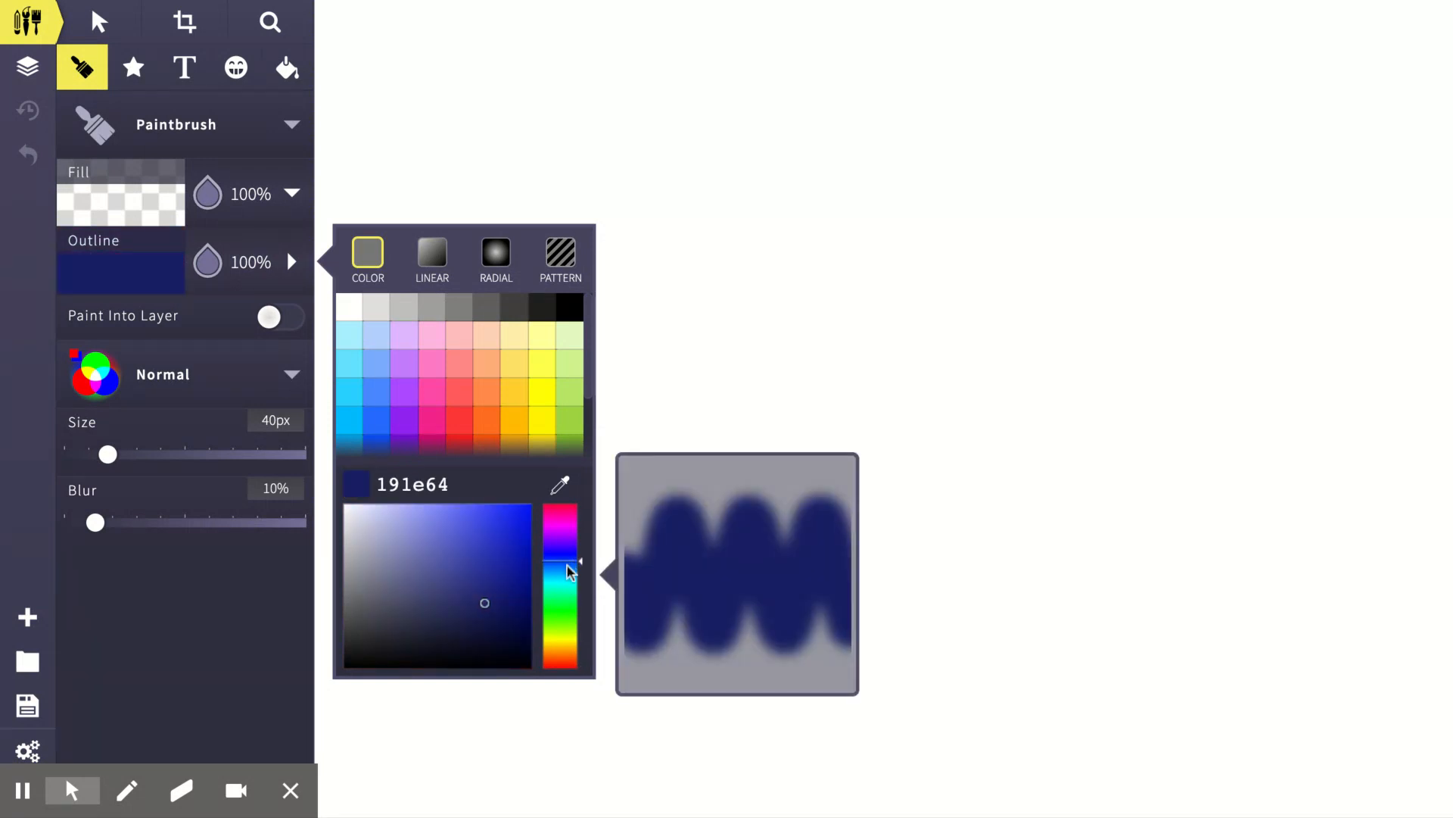
mouse_move(579, 570)
left_mouse_down()
mouse_move(580, 666)
mouse_move(580, 535)
mouse_move(580, 585)
left_mouse_up()
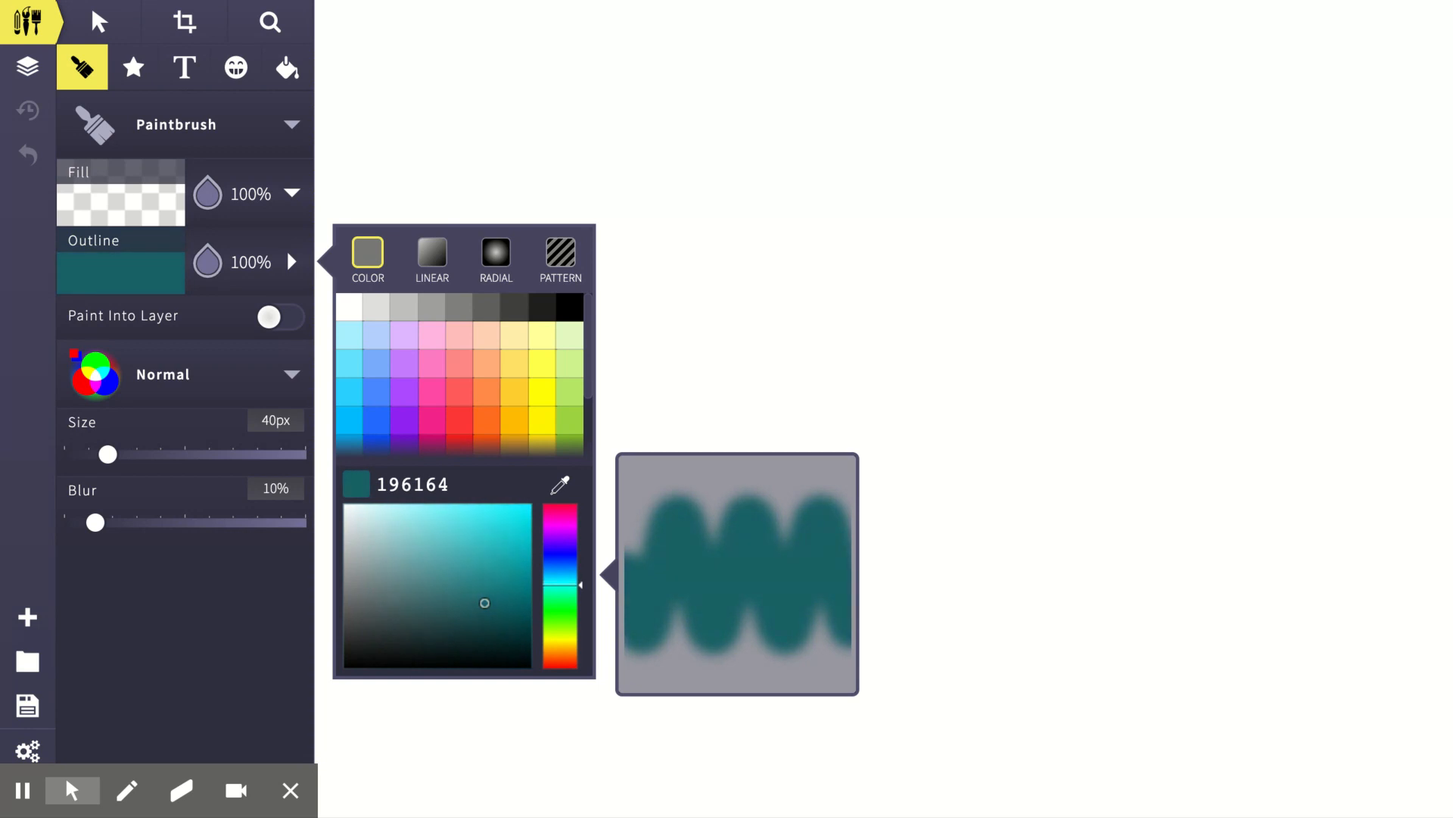
mouse_move(490, 606)
left_mouse_down()
mouse_move(463, 544)
mouse_move(421, 543)
mouse_move(437, 520)
left_mouse_up()
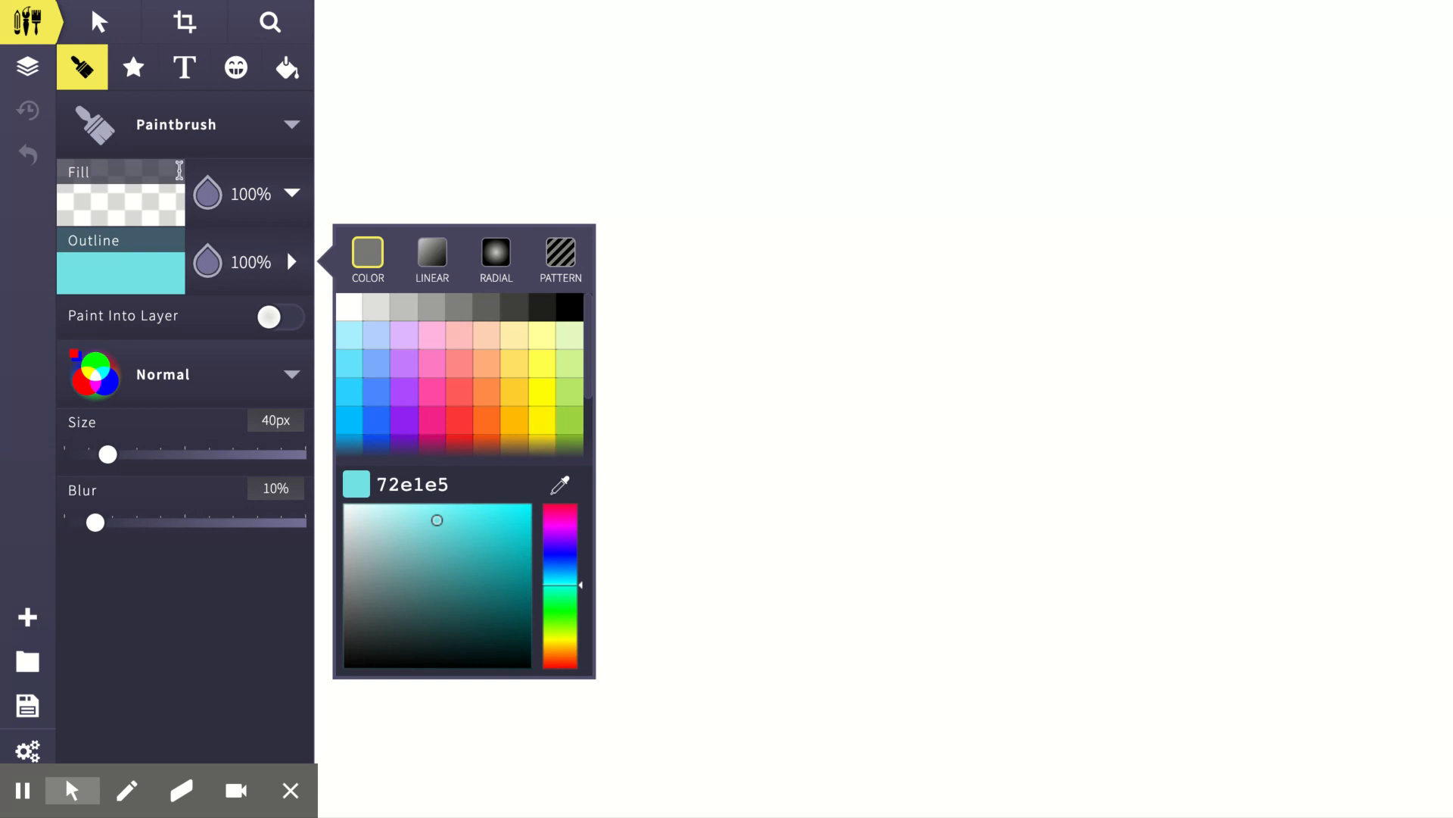
left_click(207, 131)
Paint a dot, a vertical stroke and a short horizontal stroke across the upper-left part of the canvas
left_click(379, 64)
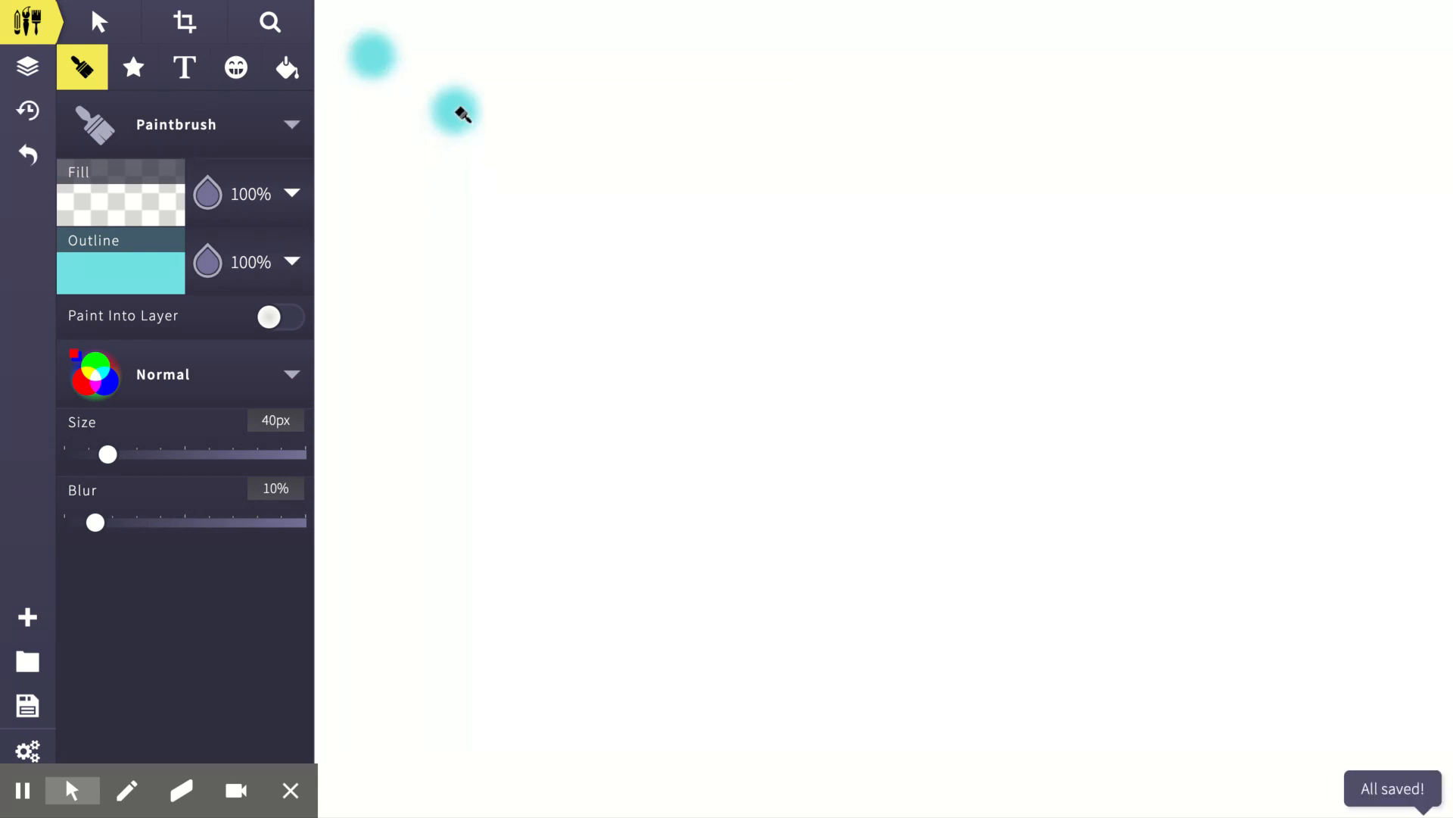
left_click_drag(467, 85, 470, 317)
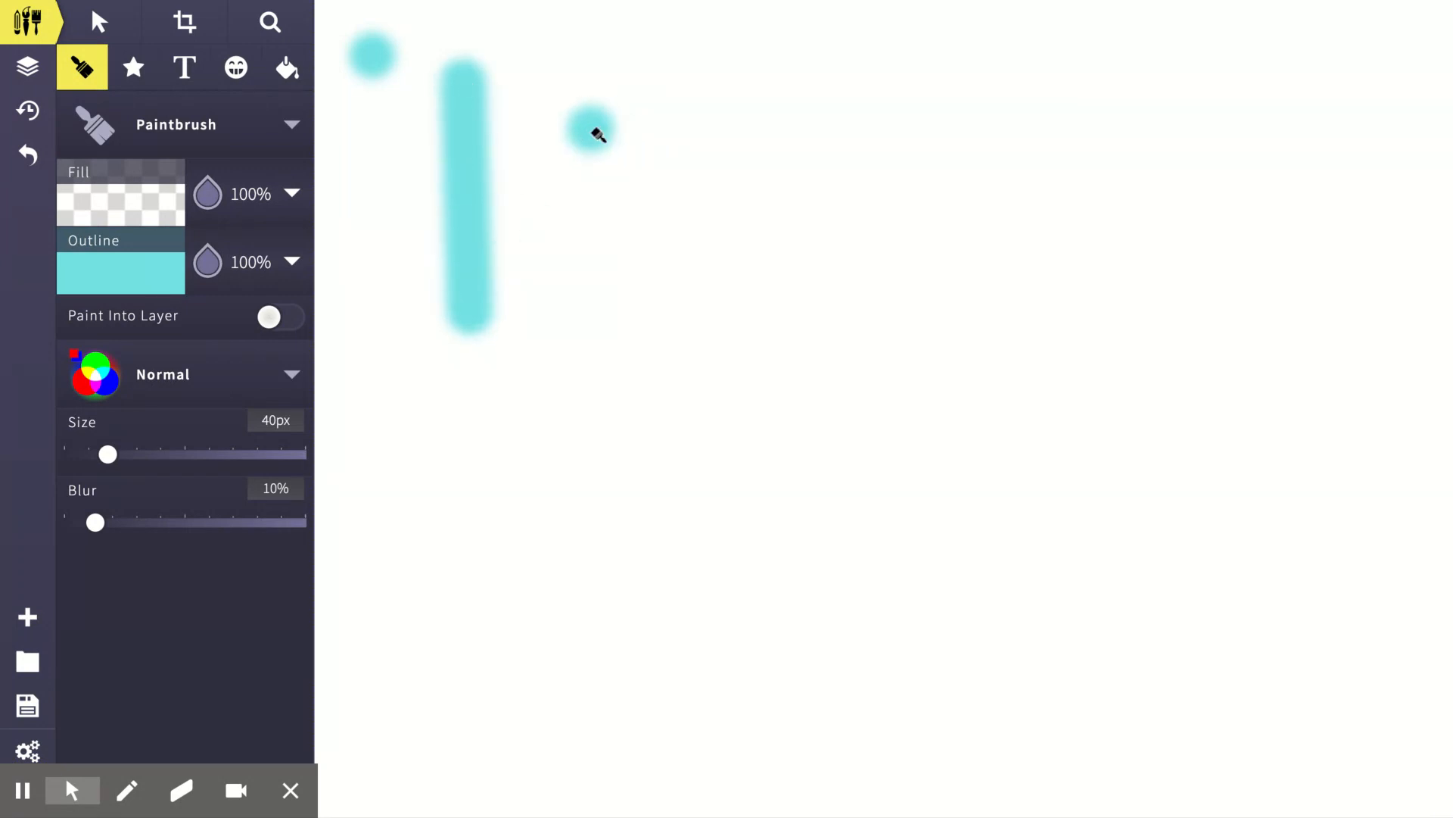
left_click_drag(598, 134, 791, 135)
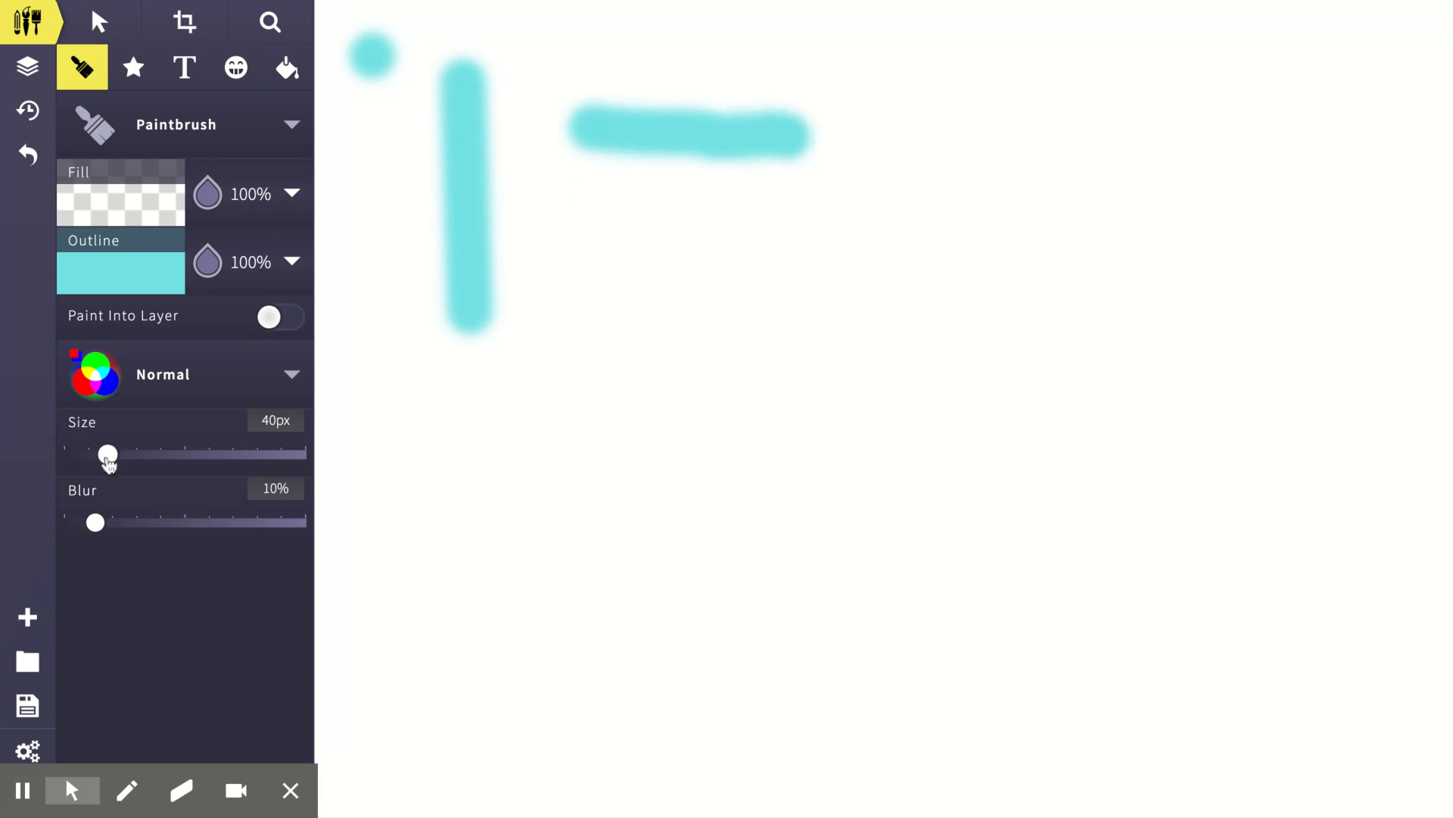
Set the Paintbrush size to 14 px and blur to 0%, and paint a spiral in the middle of the canvas
mouse_move(108, 458)
left_mouse_down()
mouse_move(246, 454)
mouse_move(83, 454)
left_mouse_up()
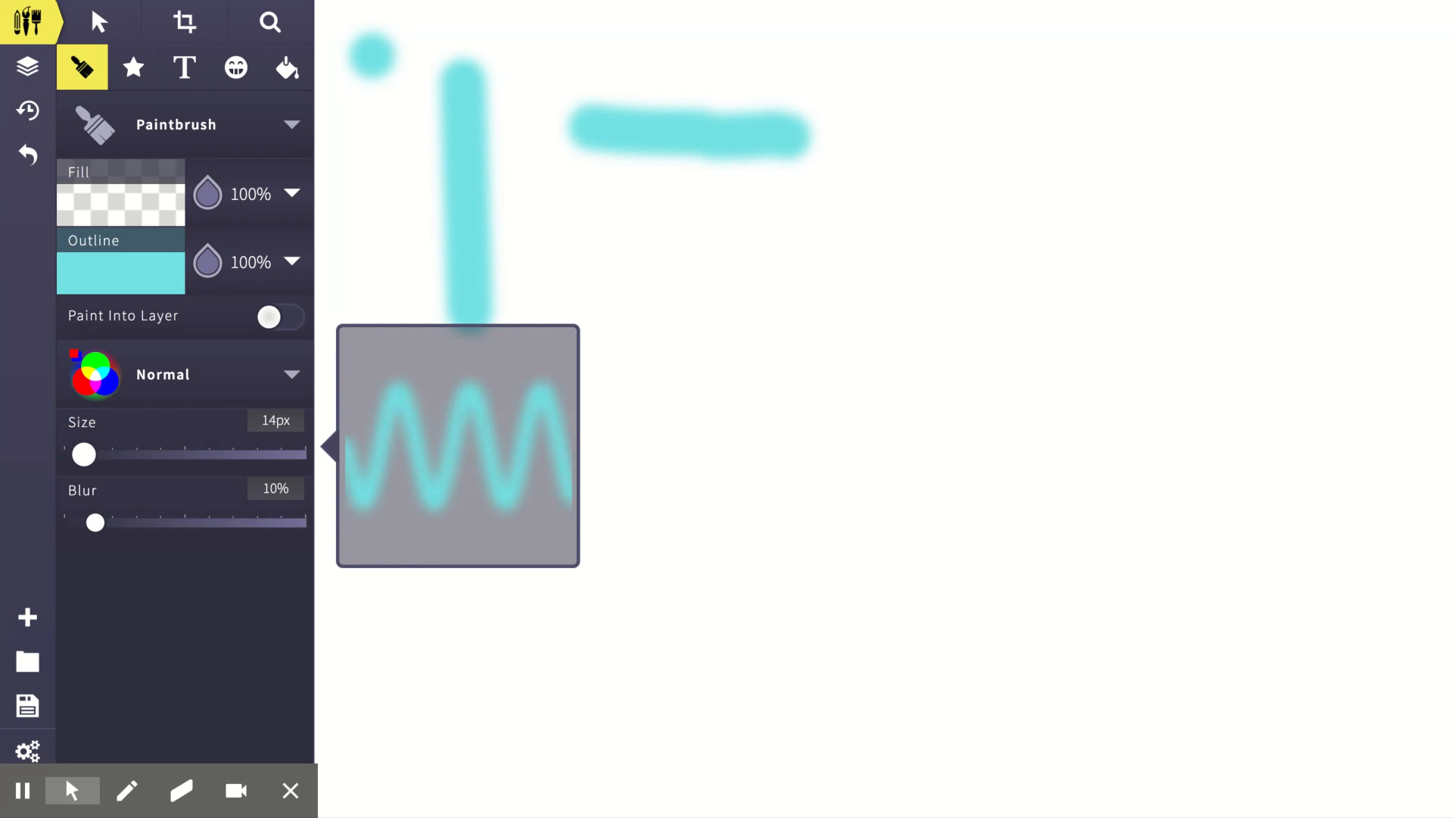
left_click_drag(97, 528, 99, 531)
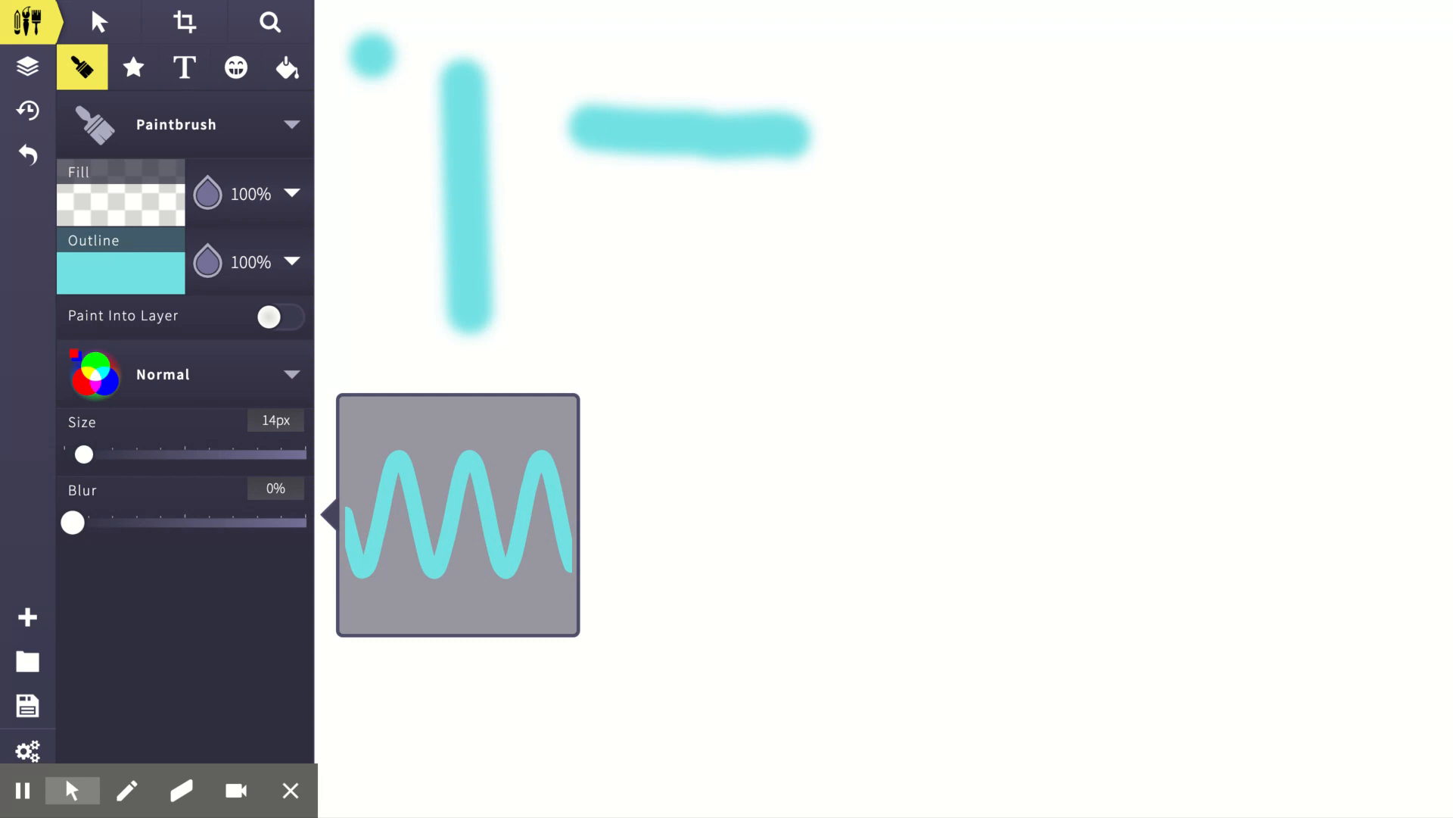
mouse_move(73, 522)
left_mouse_down()
mouse_move(266, 522)
mouse_move(72, 522)
left_mouse_up()
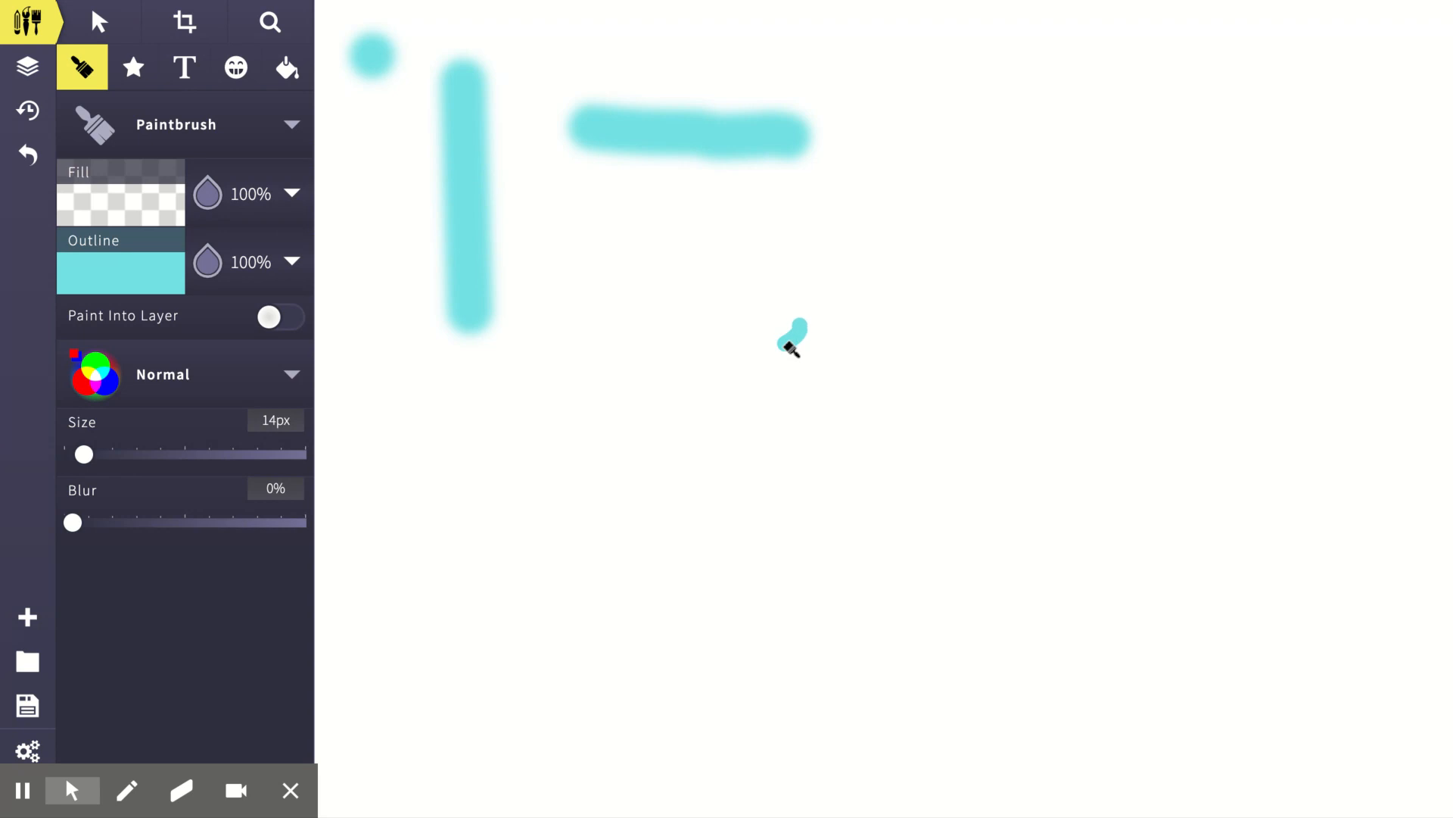
mouse_move(789, 348)
left_mouse_down()
mouse_move(750, 343)
mouse_move(765, 383)
mouse_move(804, 386)
mouse_move(843, 331)
mouse_move(816, 272)
mouse_move(746, 271)
mouse_move(689, 345)
mouse_move(776, 440)
left_mouse_up()
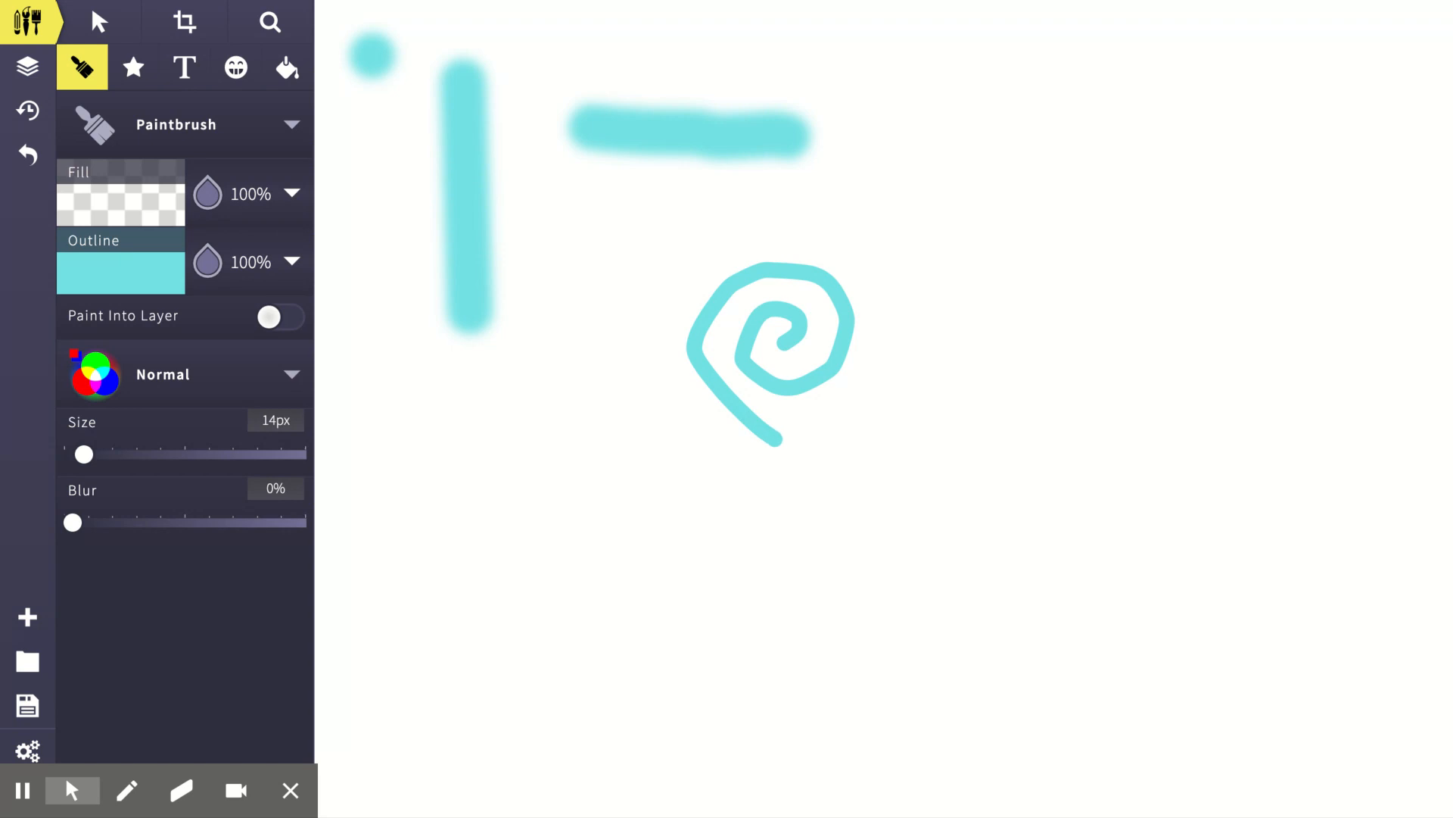
Draw a broken curve of four dashes to the right of the spiral with the Crayon brush
left_click(289, 126)
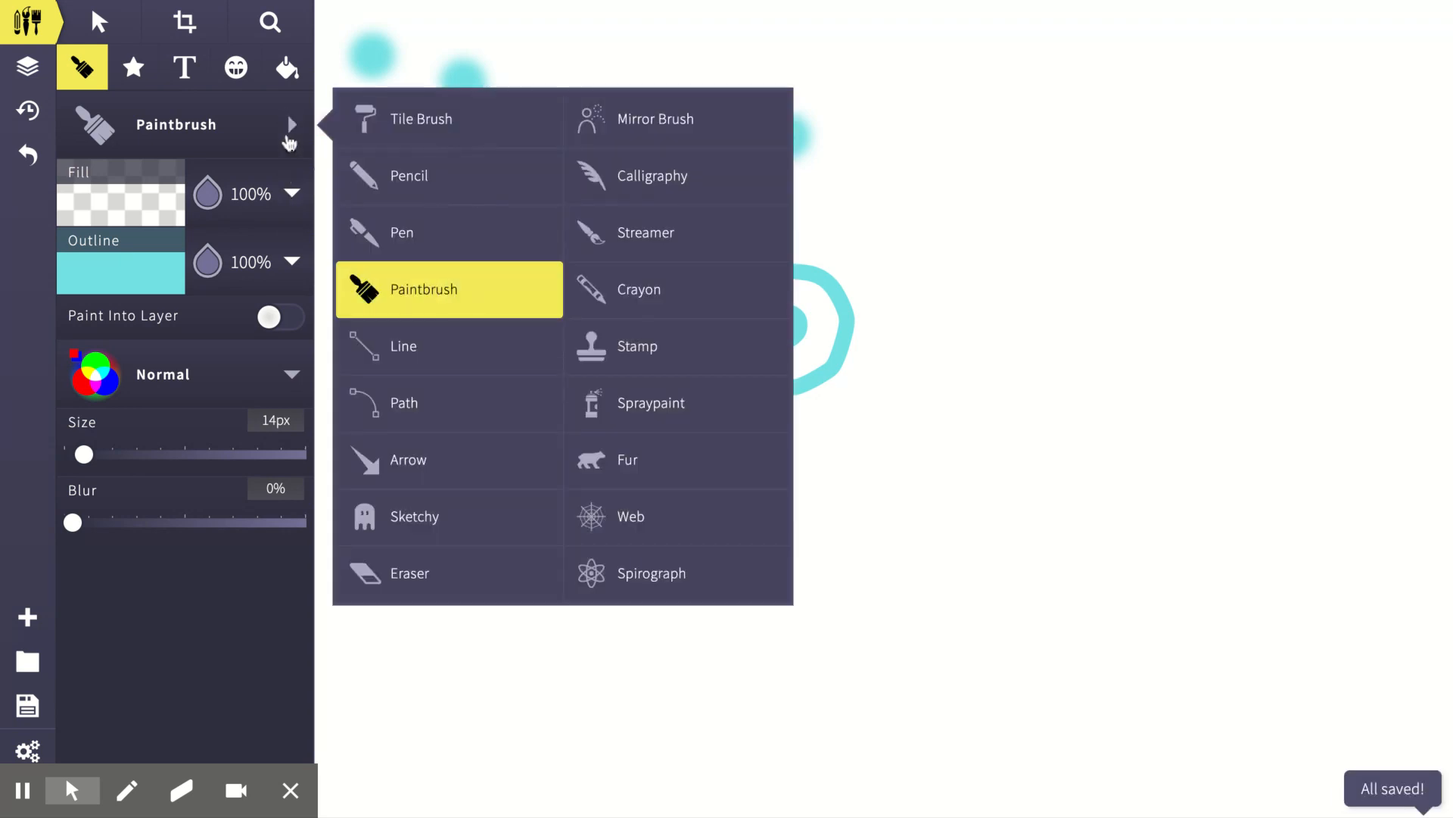
left_click(627, 293)
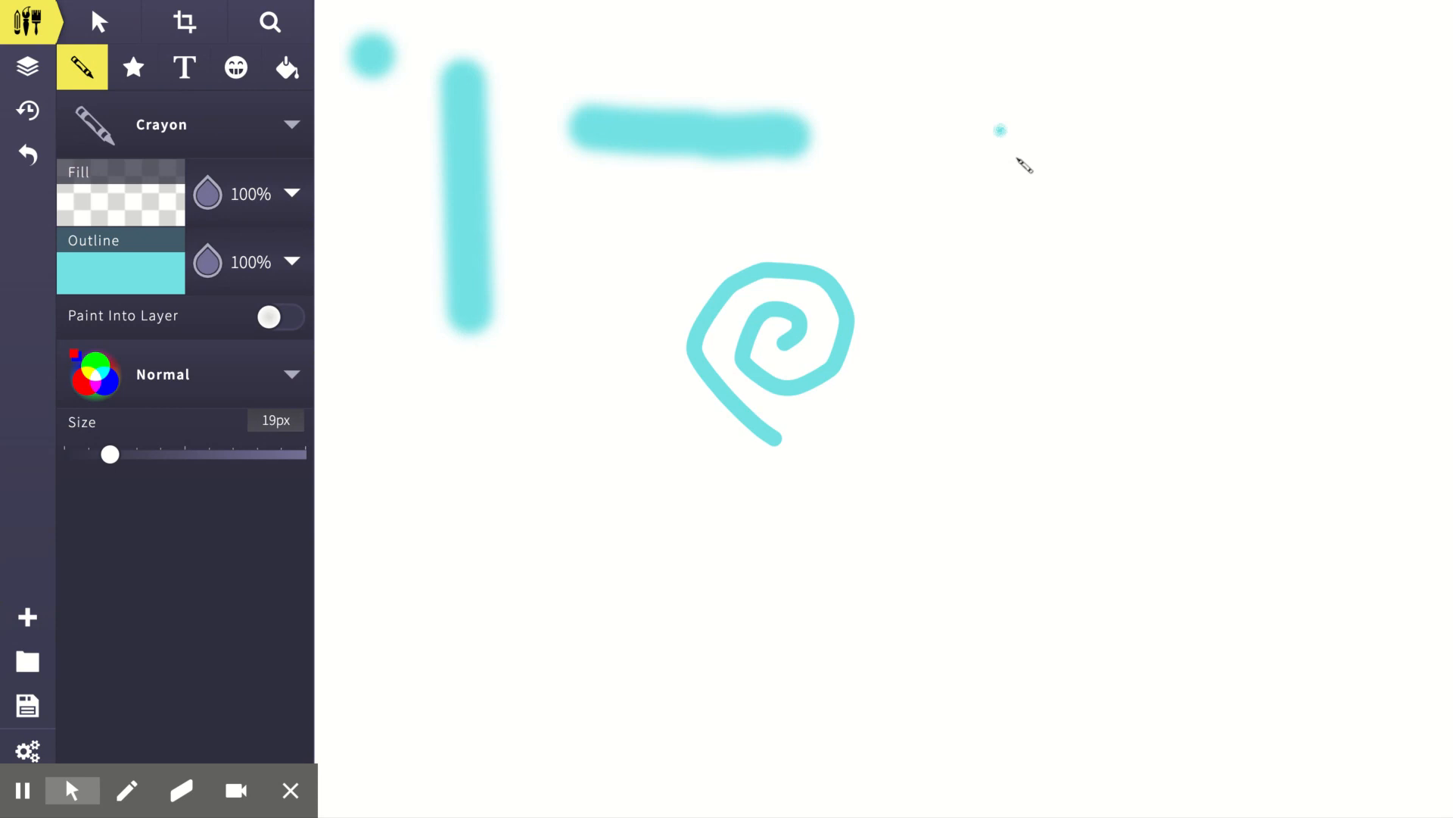
mouse_move(1019, 162)
left_mouse_down()
mouse_move(1092, 324)
mouse_move(1102, 444)
mouse_move(1085, 481)
mouse_move(1015, 508)
left_mouse_up()
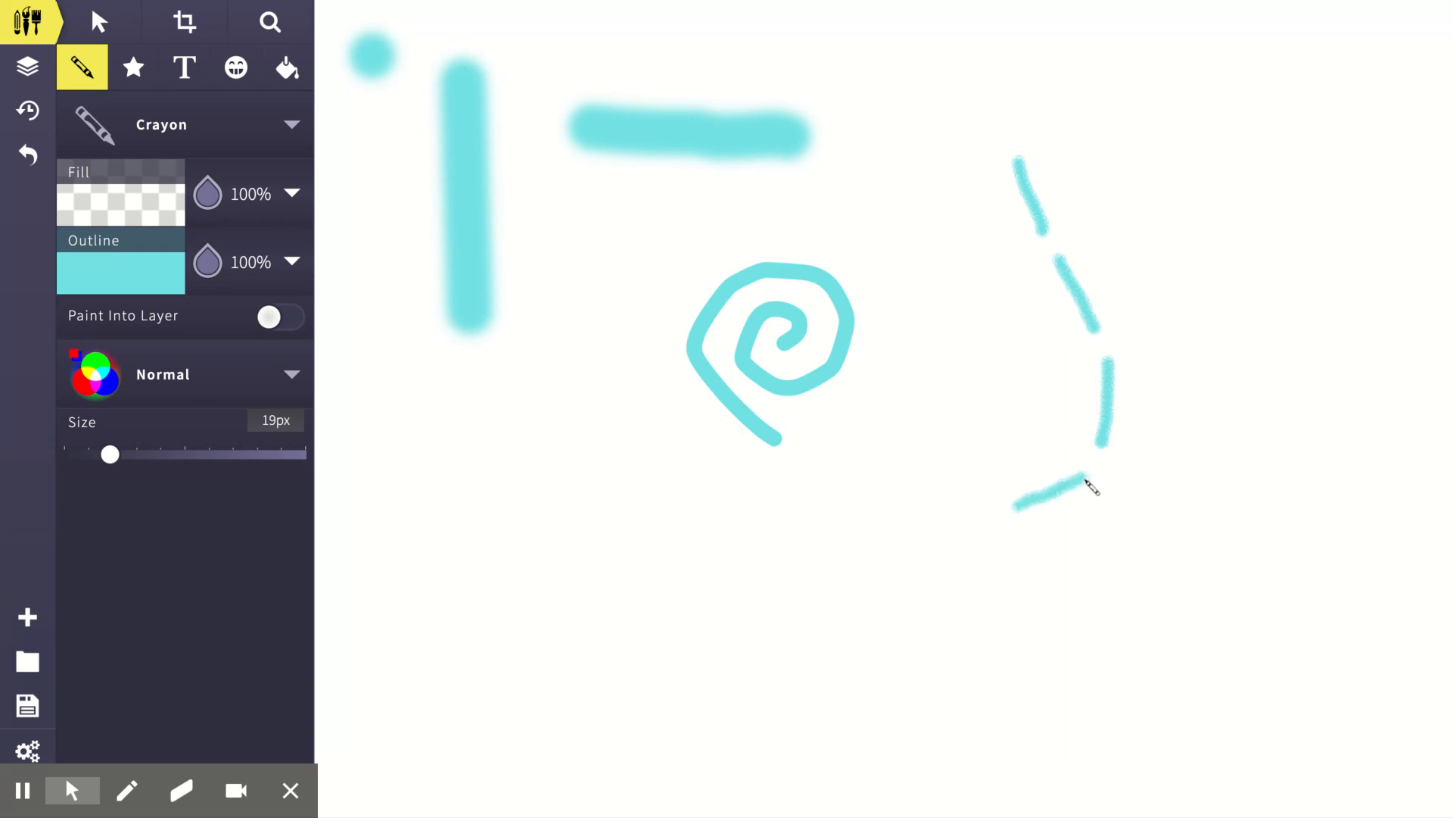
Change the brush's outline colour to bright pink
left_click(265, 370)
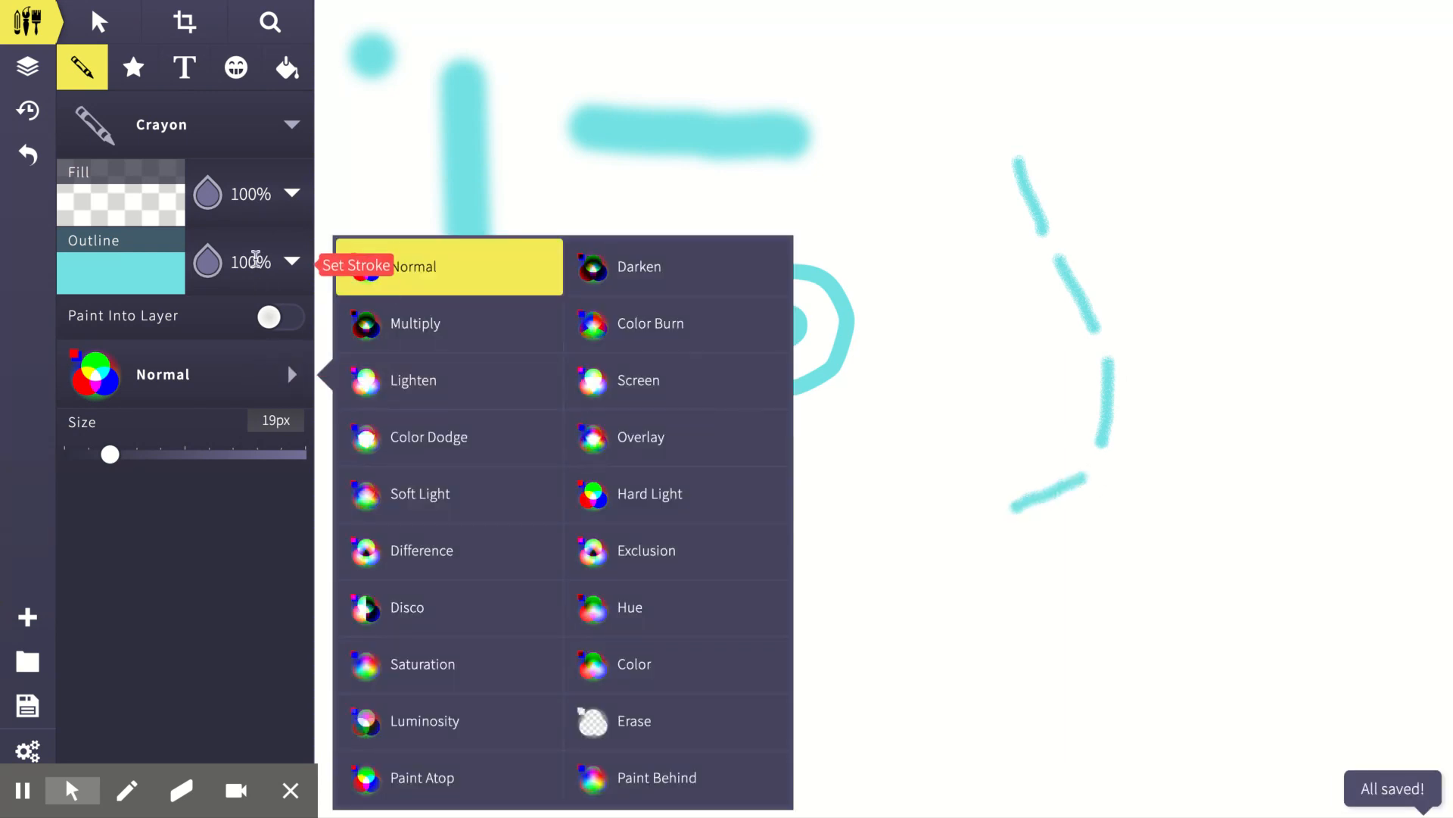
left_click(256, 260)
left_click(291, 265)
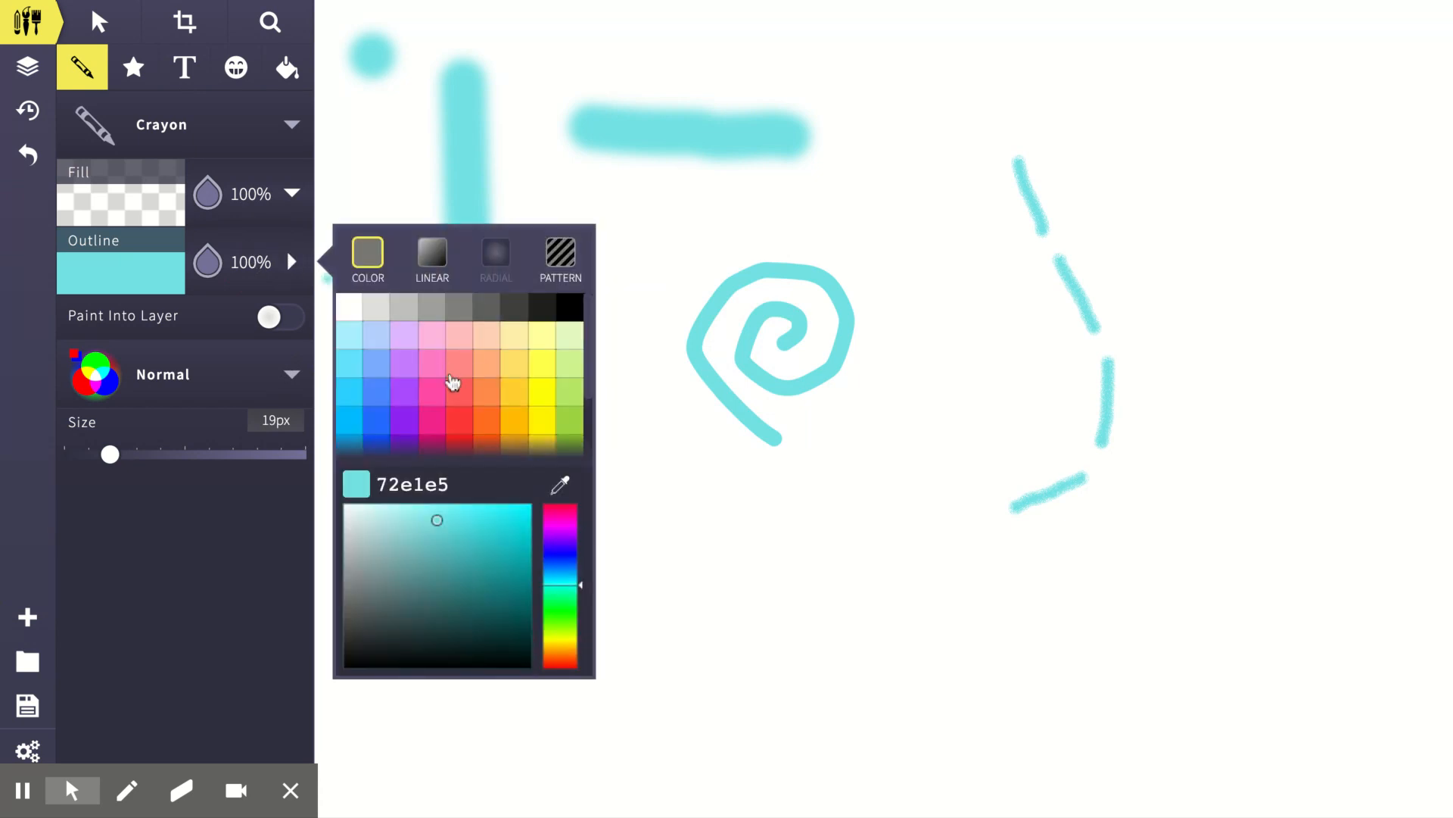
left_click(432, 392)
Spray two pink curved strokes beside the dashed curve, plus two spots and two diagonal trails below the spiral, with Spraypaint
left_click(291, 124)
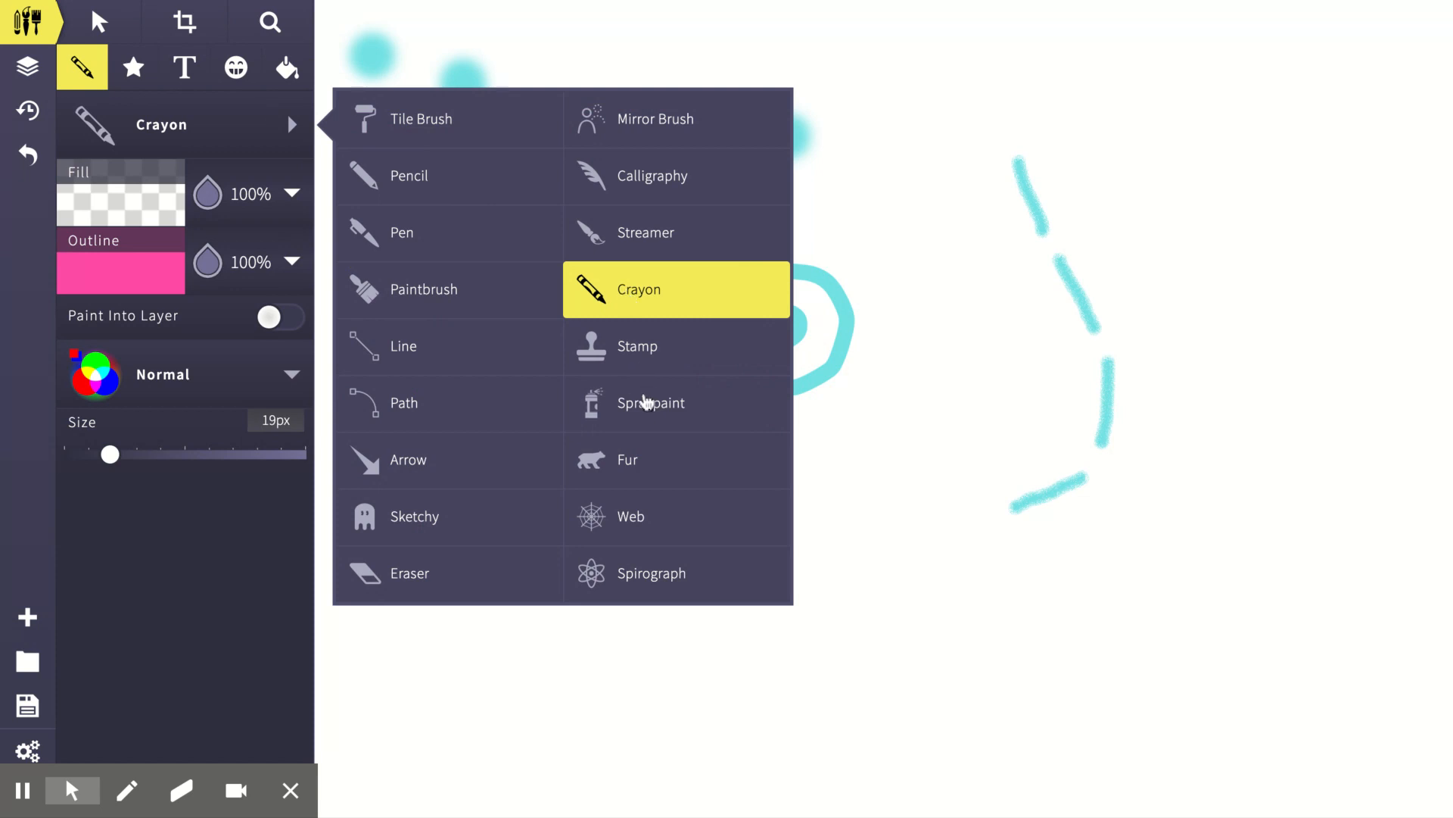
left_click(643, 402)
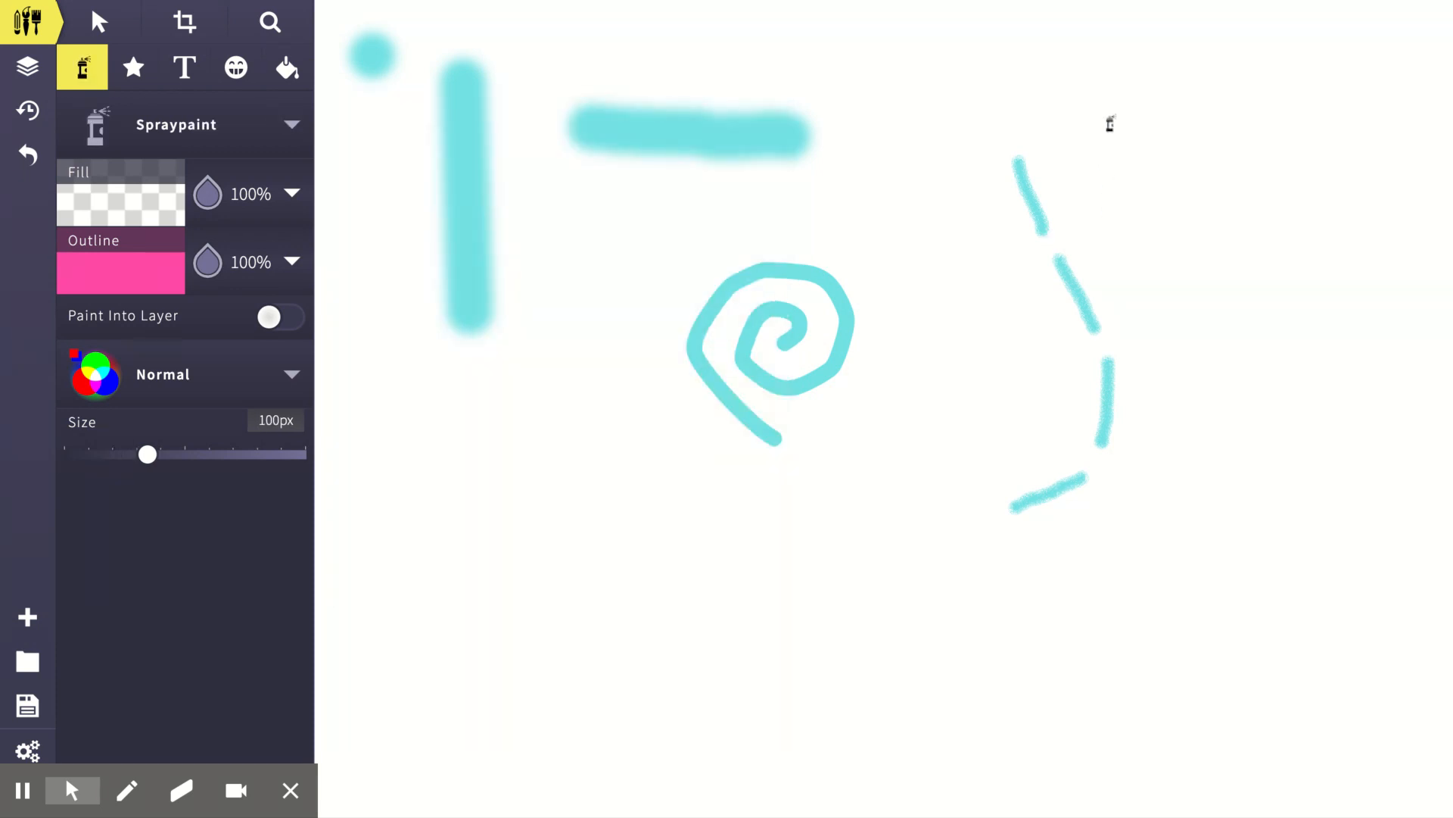
left_click_drag(1110, 115, 1210, 237)
mouse_move(1294, 387)
left_mouse_down()
mouse_move(1271, 466)
mouse_move(1184, 549)
left_mouse_up()
left_click_drag(425, 499, 424, 499)
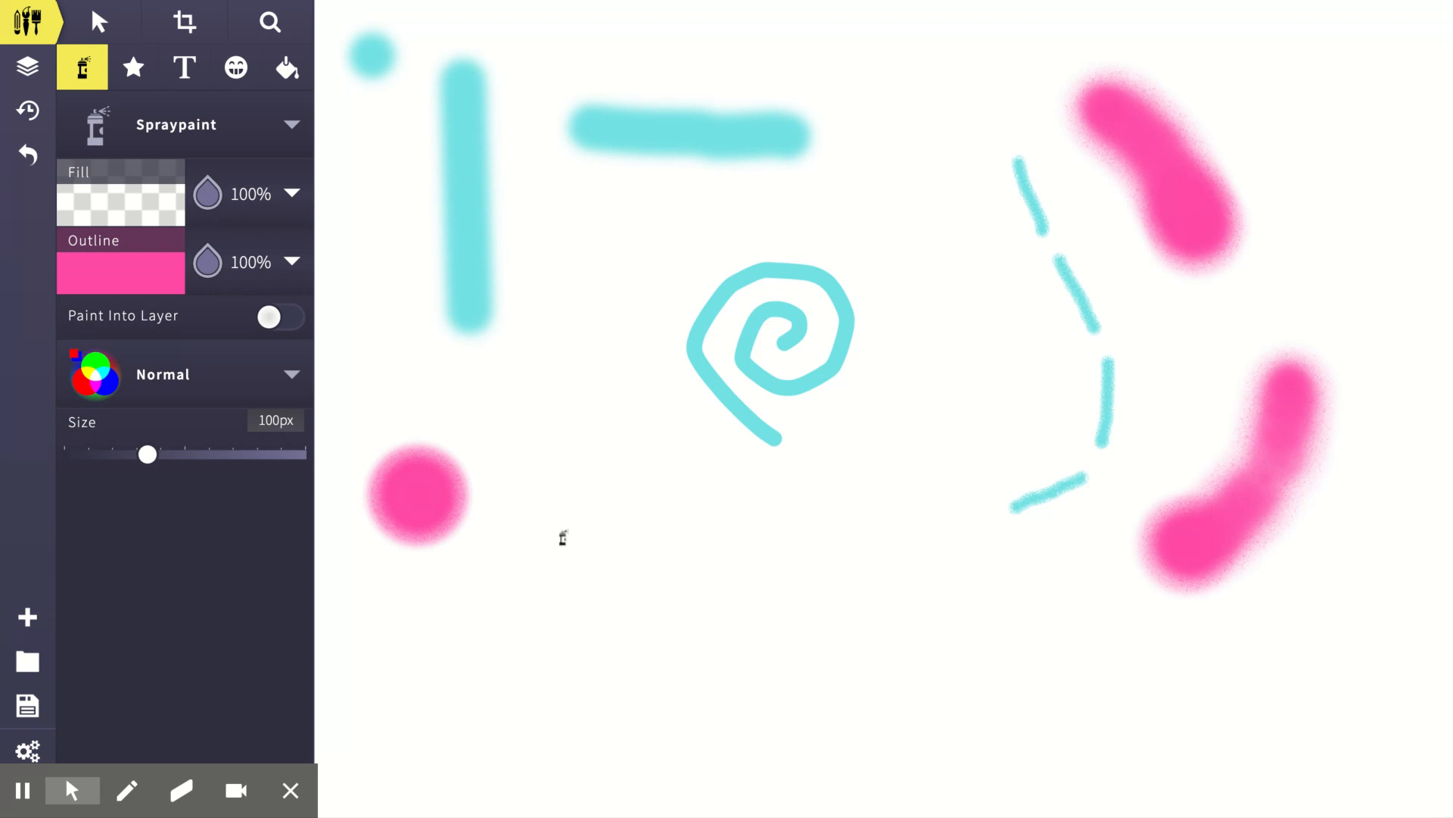
left_click_drag(558, 529, 570, 532)
left_click_drag(653, 513, 757, 636)
left_click_drag(443, 632, 689, 764)
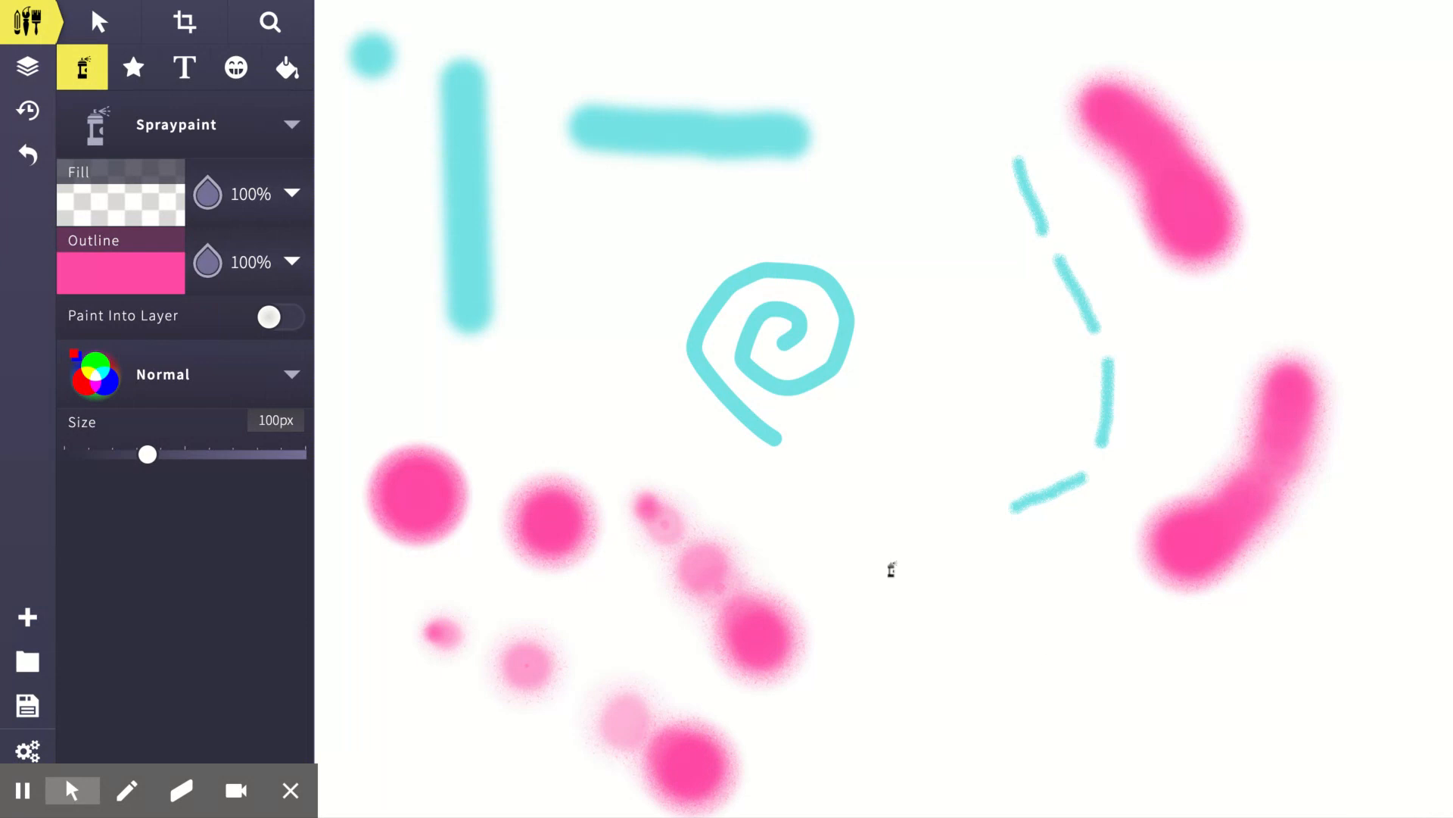
View the size and paper options for a new canvas, and cancel without creating one
left_click(29, 618)
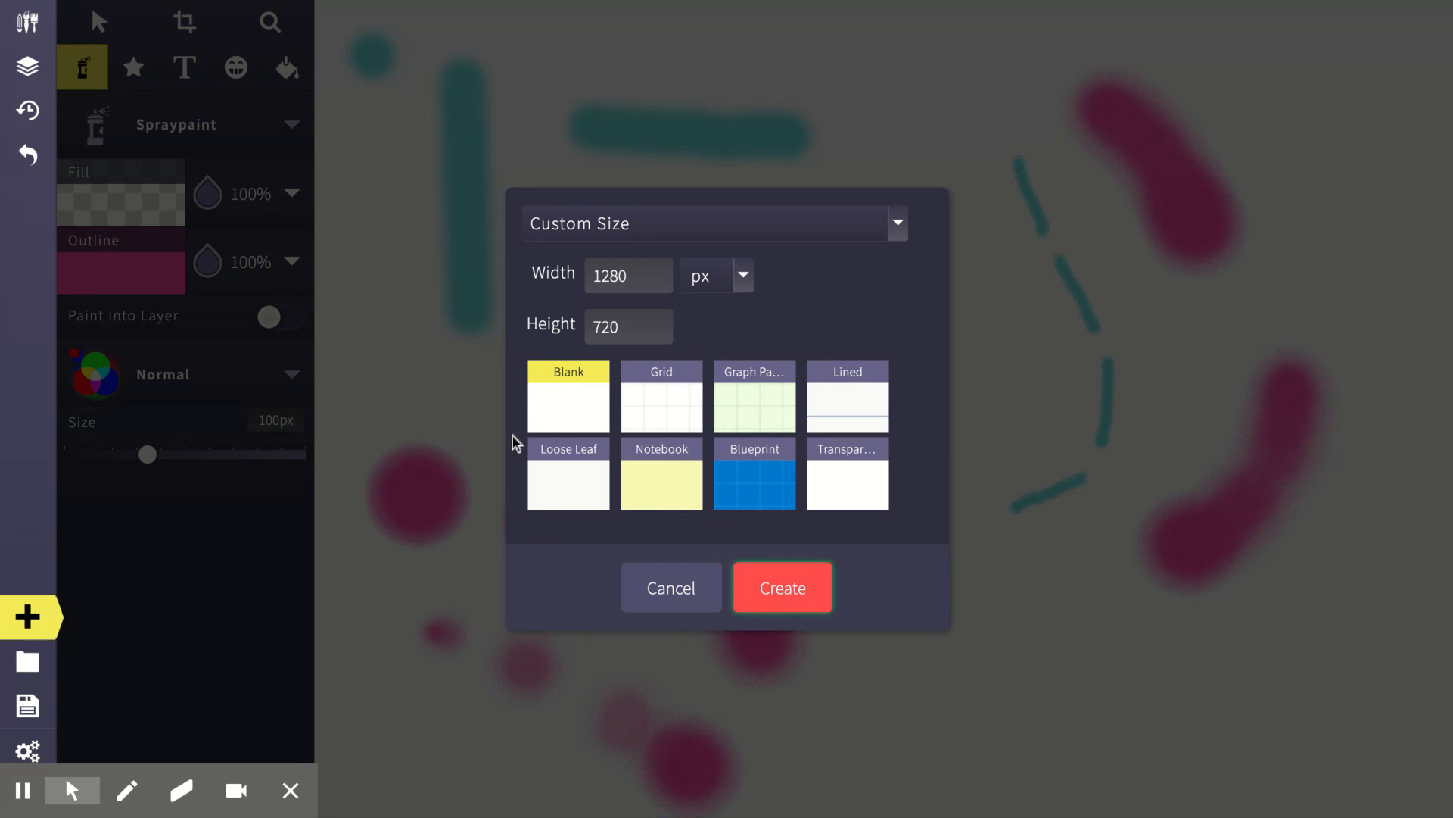
left_click(667, 598)
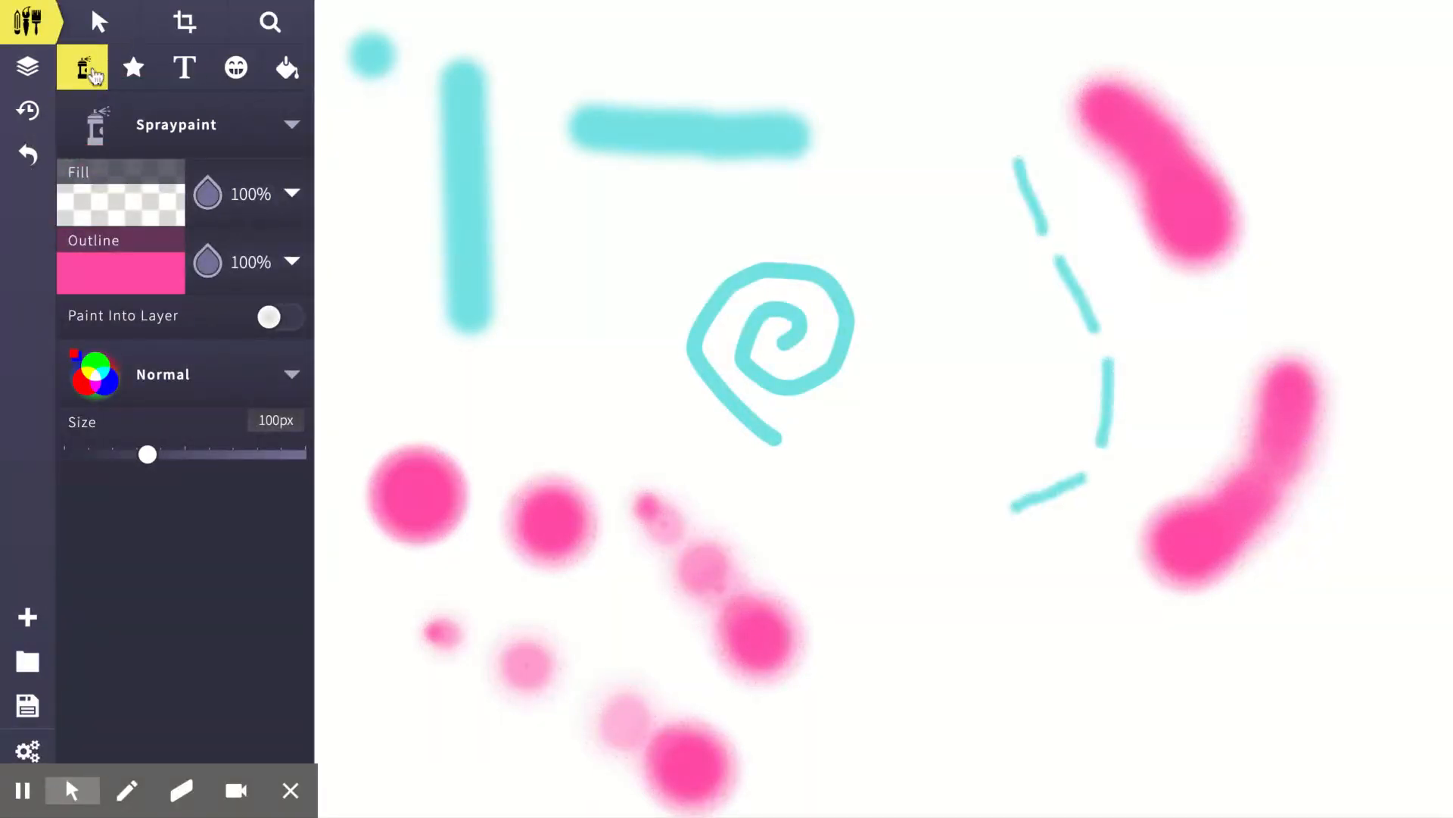
Erase the turquoise dot in the canvas's upper-left corner with the Eraser
left_click(97, 130)
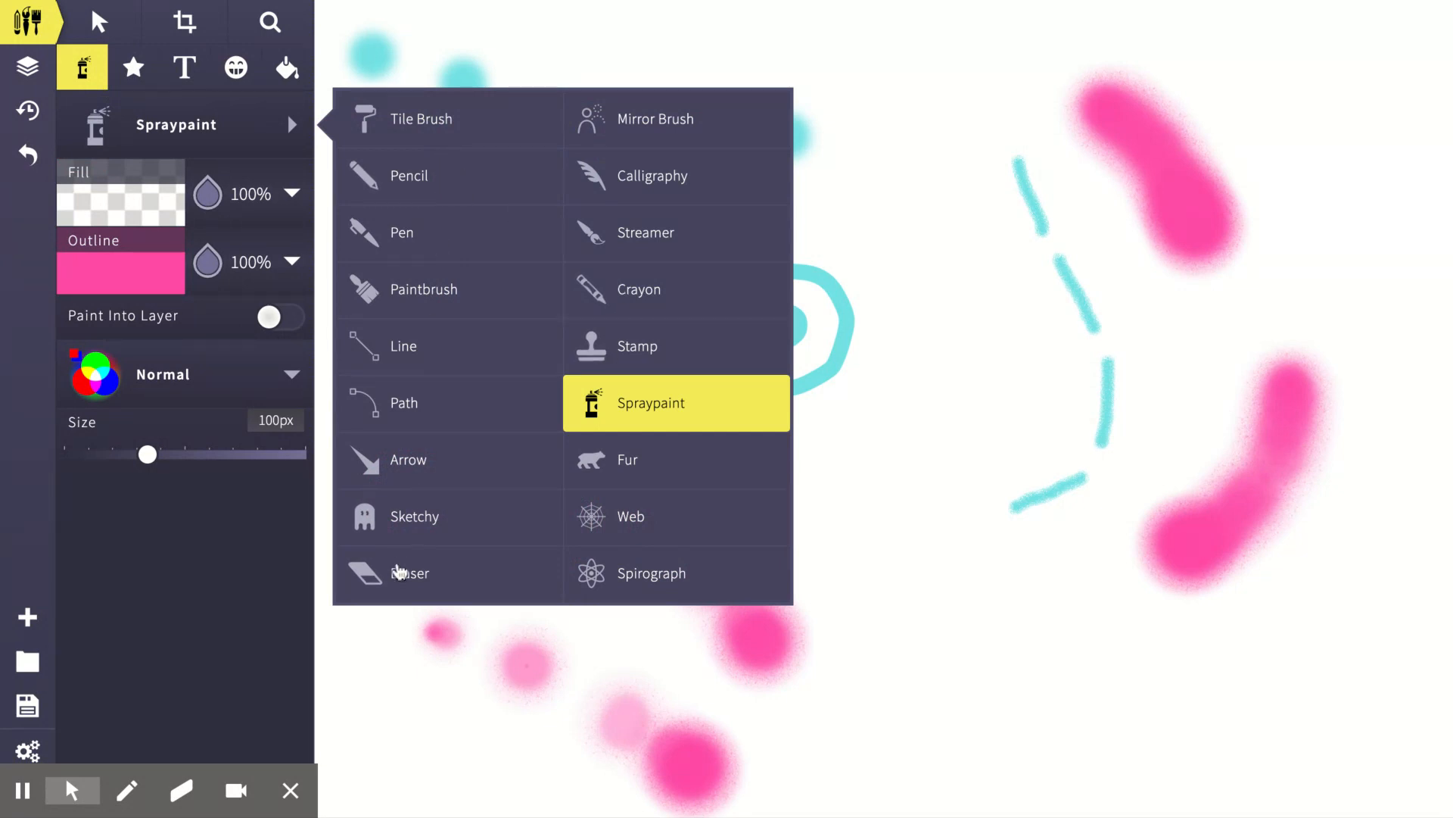
left_click(400, 571)
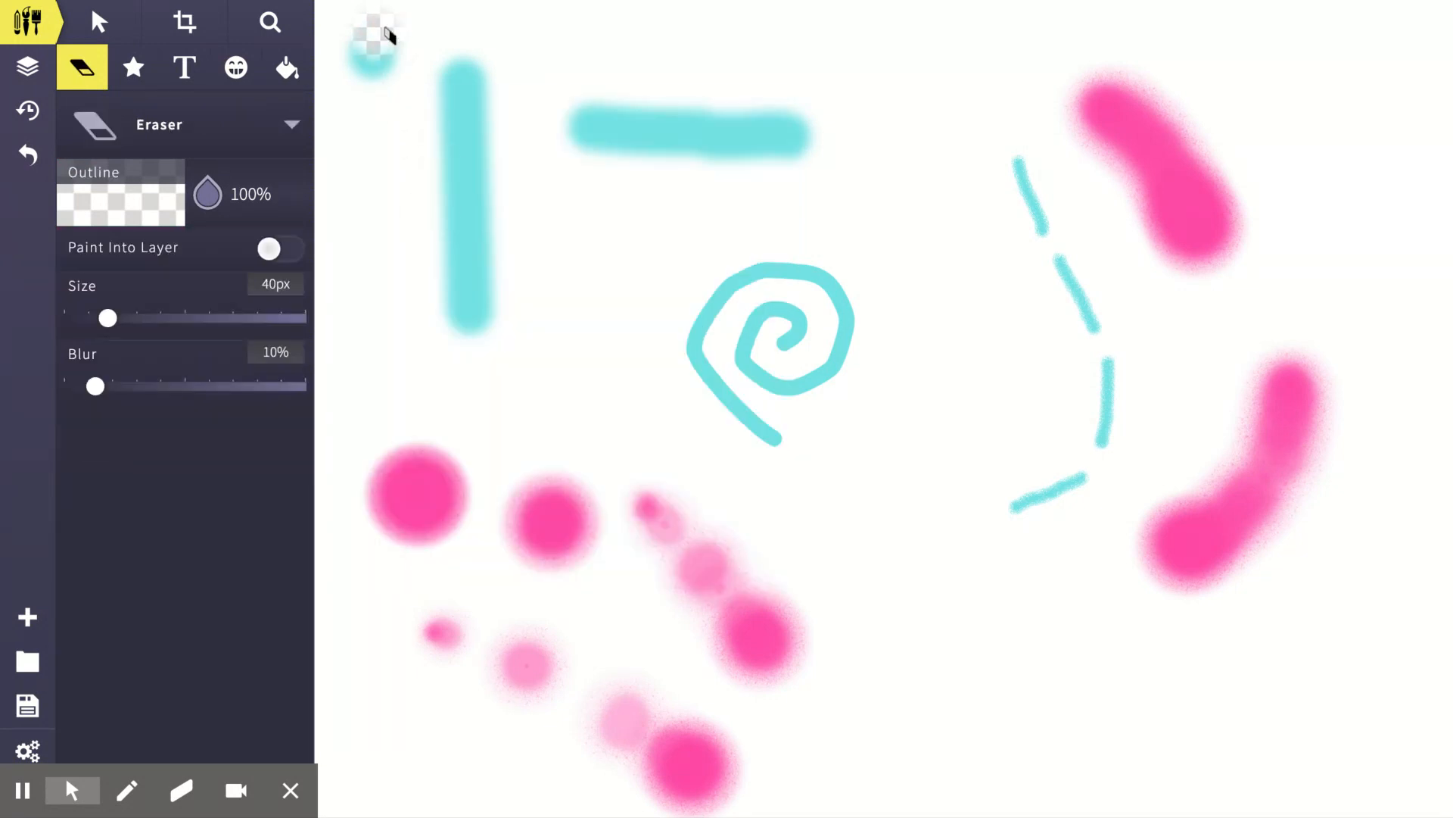
mouse_move(388, 34)
left_mouse_down()
mouse_move(359, 94)
mouse_move(344, 19)
mouse_move(331, 89)
mouse_move(325, 21)
left_mouse_up()
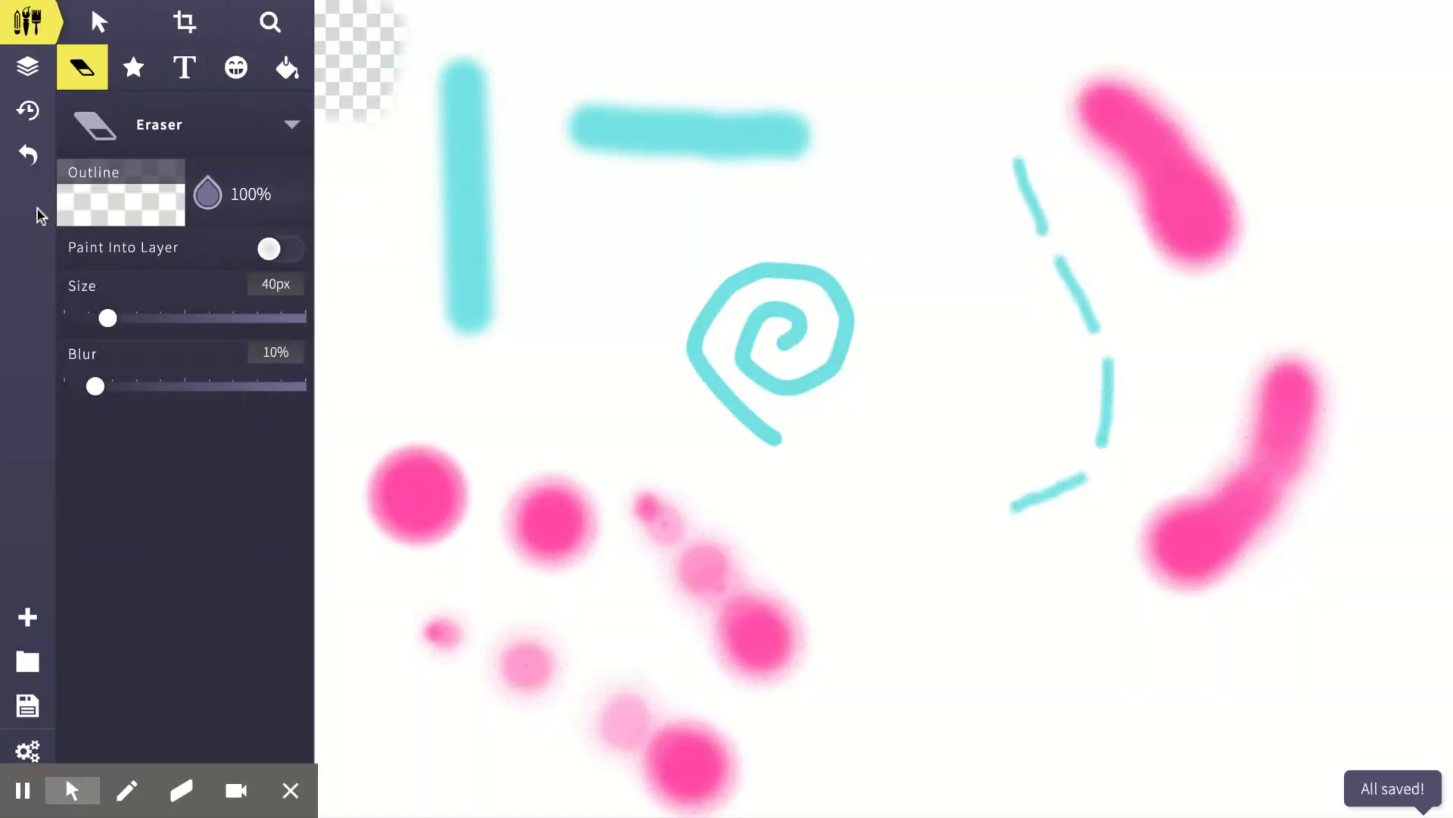
Undo the erasing and all pink spraypaint strokes
left_click(29, 157)
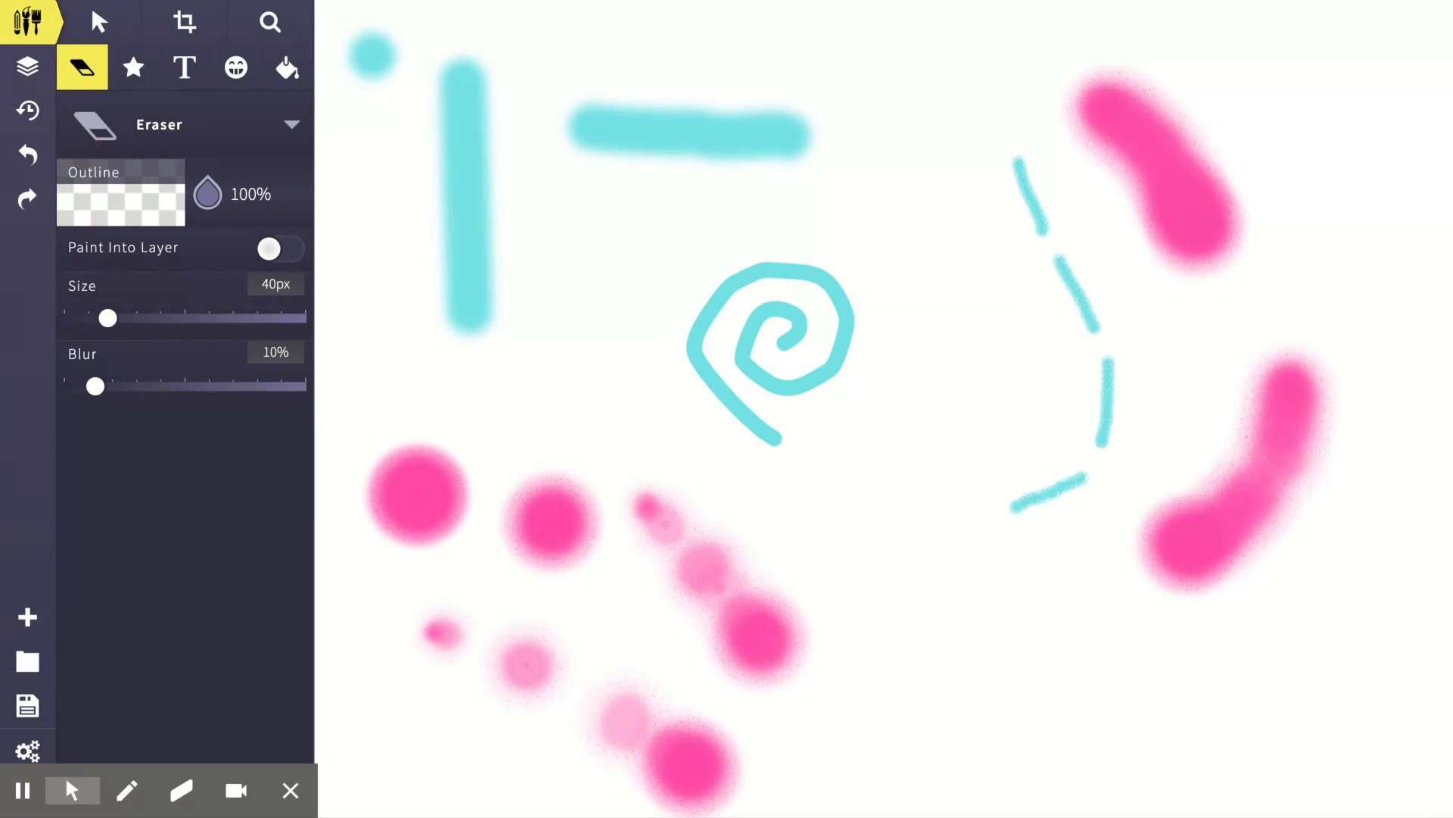
left_click(29, 158)
left_click(29, 156)
left_click(28, 156)
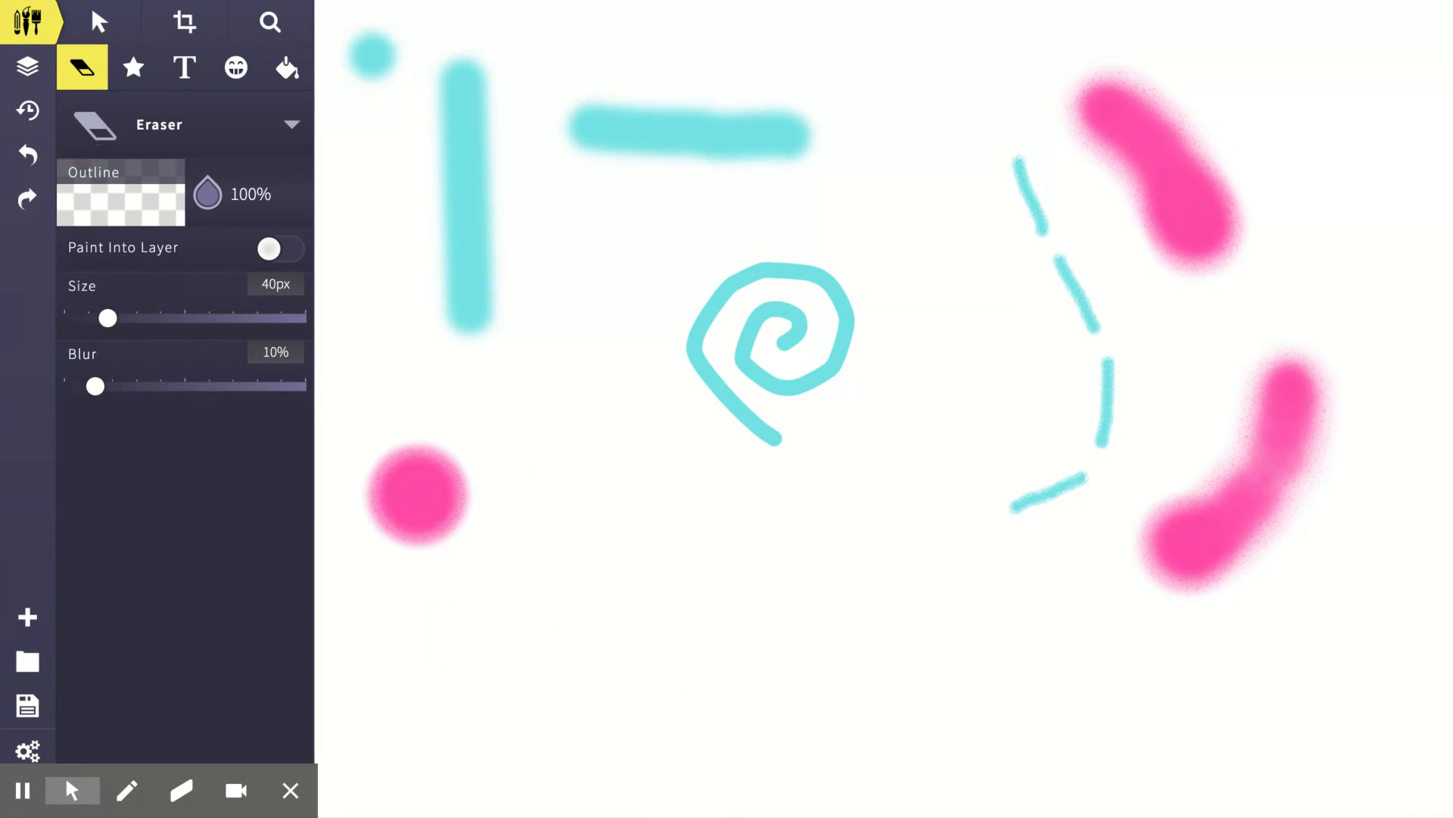
left_click(29, 156)
left_click(29, 156)
left_click(29, 156)
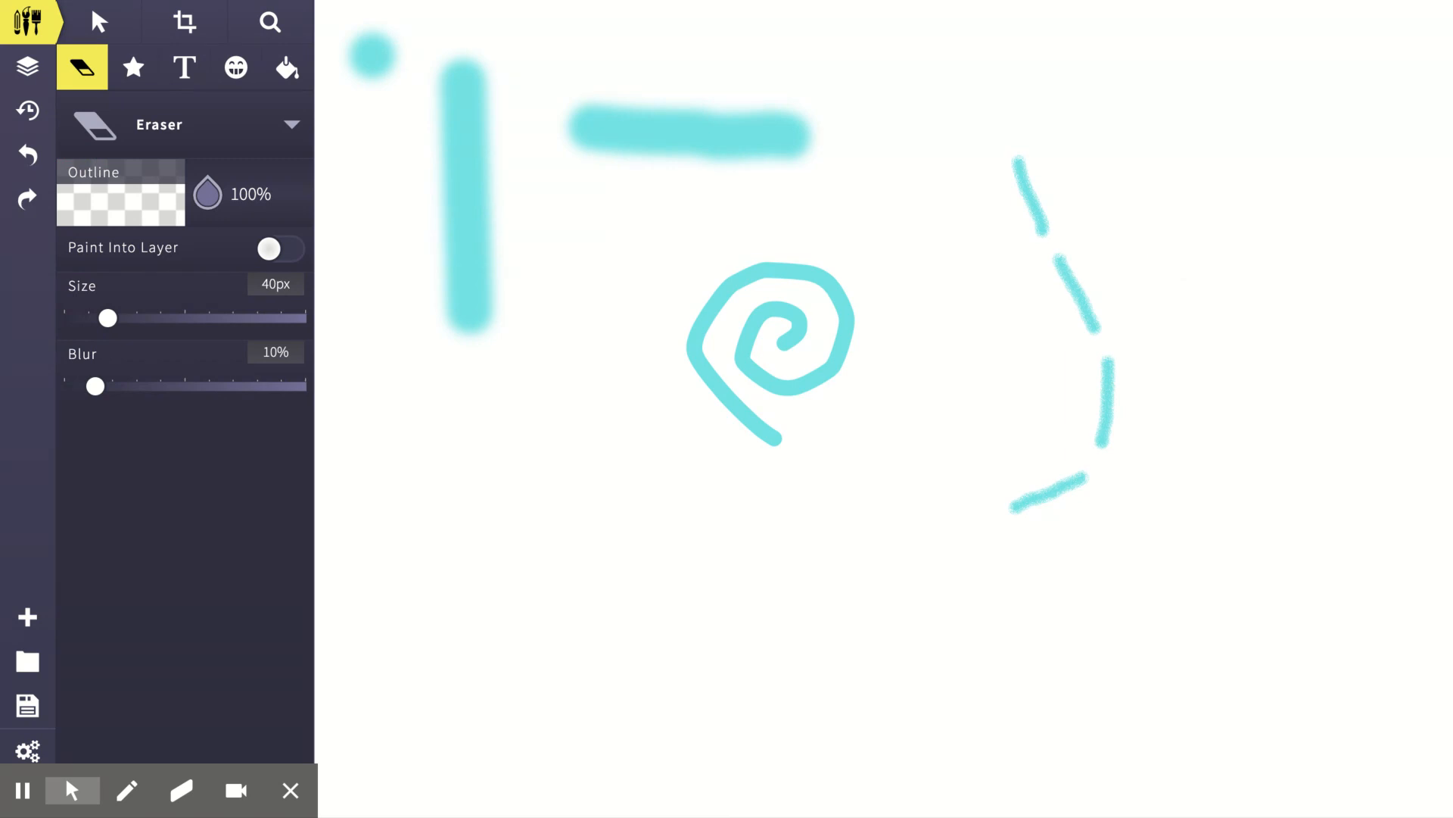